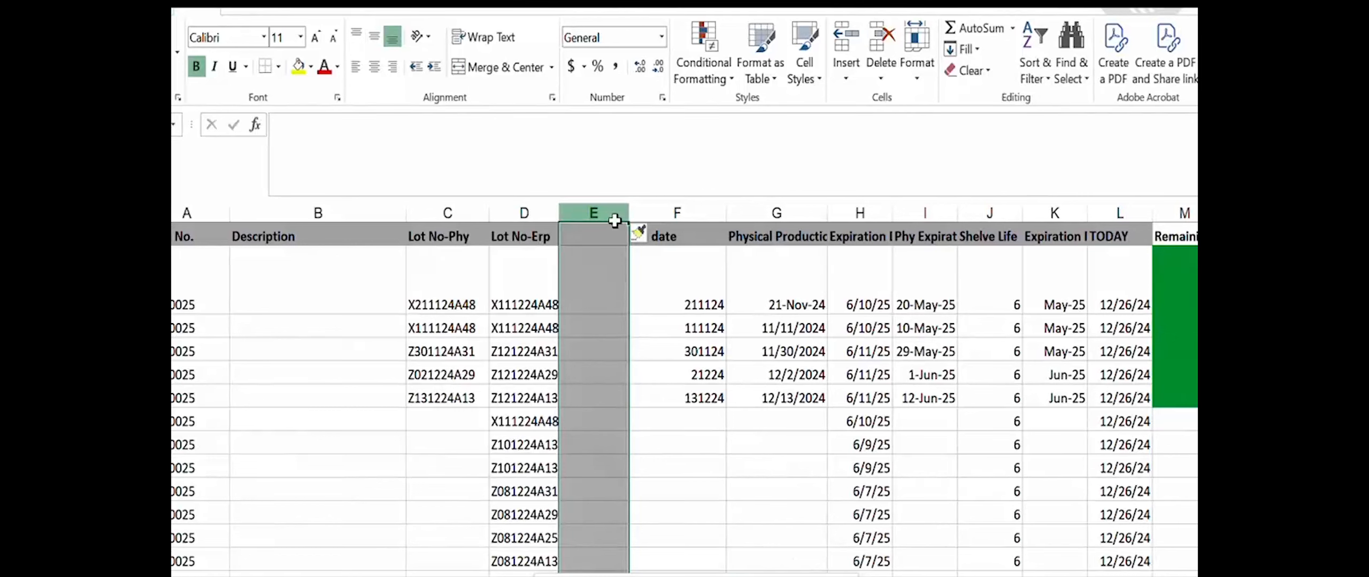
Insert another empty column at E and enter the headings Left in E1 and Right in F1
right_click(614, 216)
left_click(699, 365)
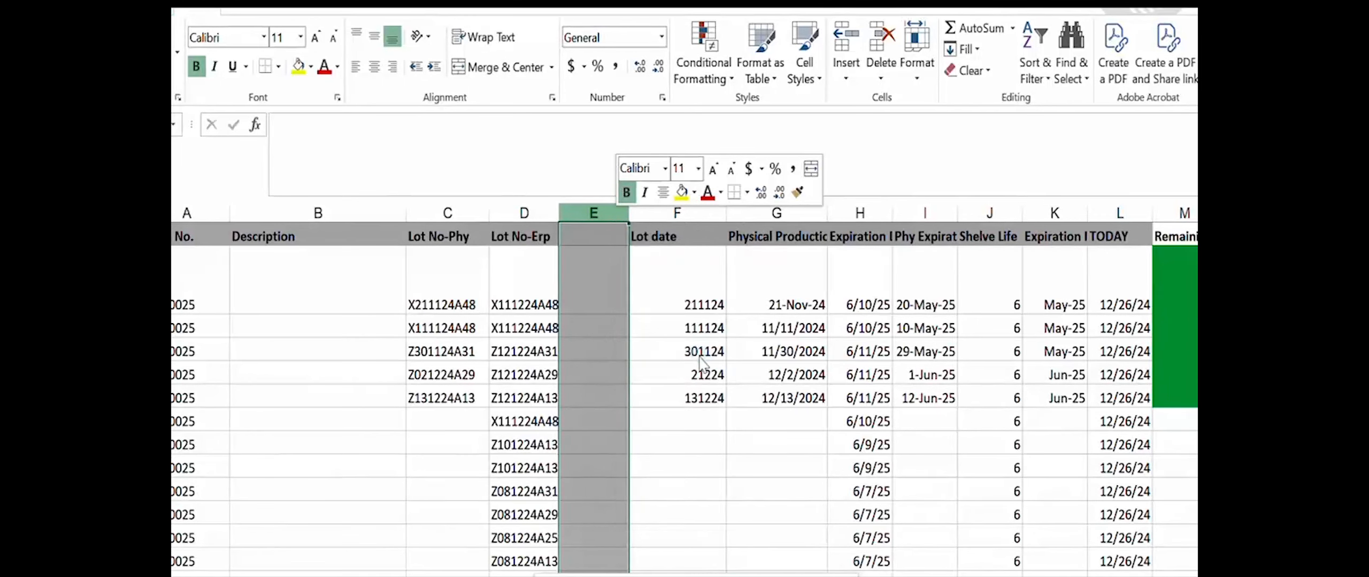
left_click(600, 233)
left_click_drag(599, 233, 598, 227)
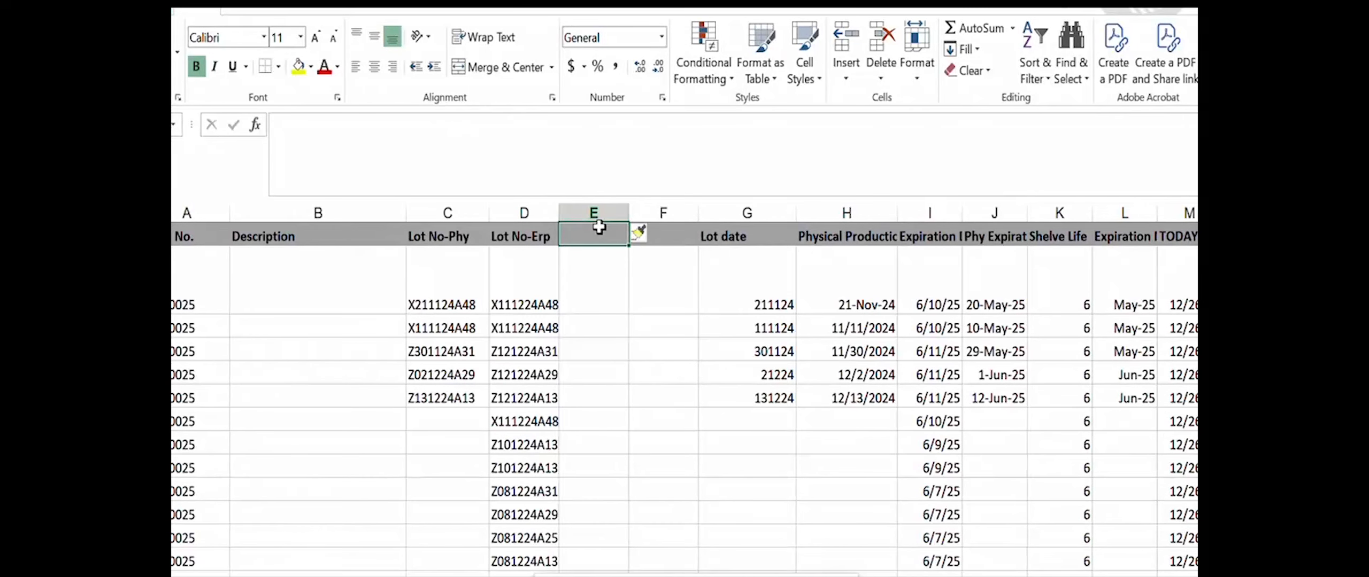
type("Left")
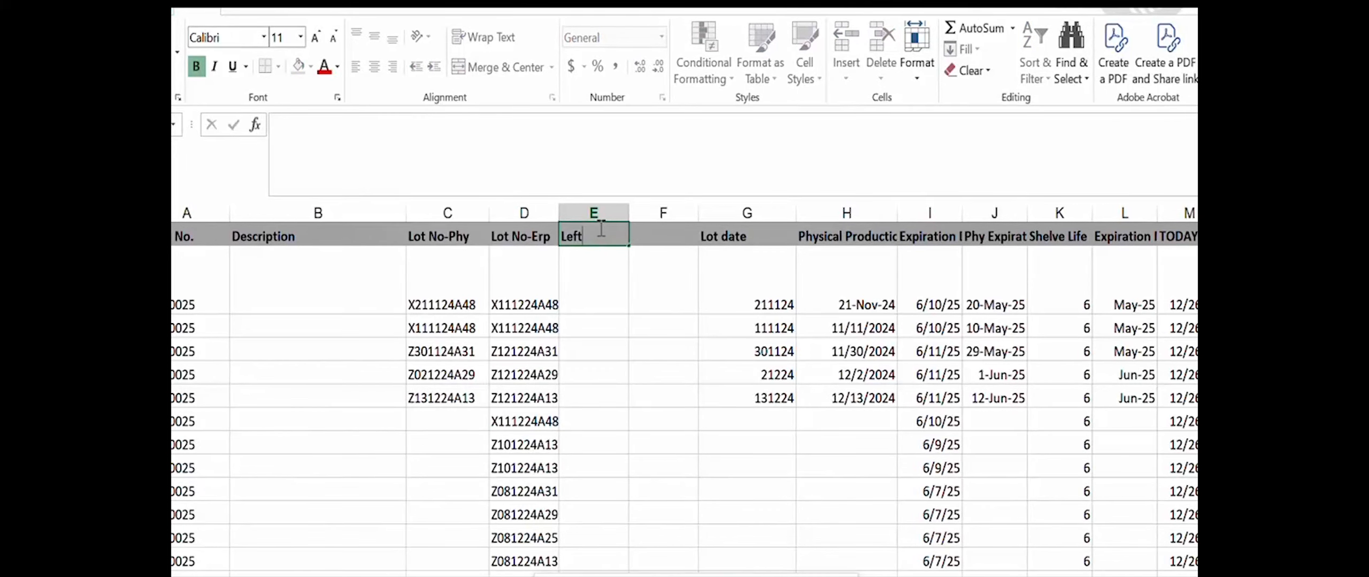
left_click(658, 234)
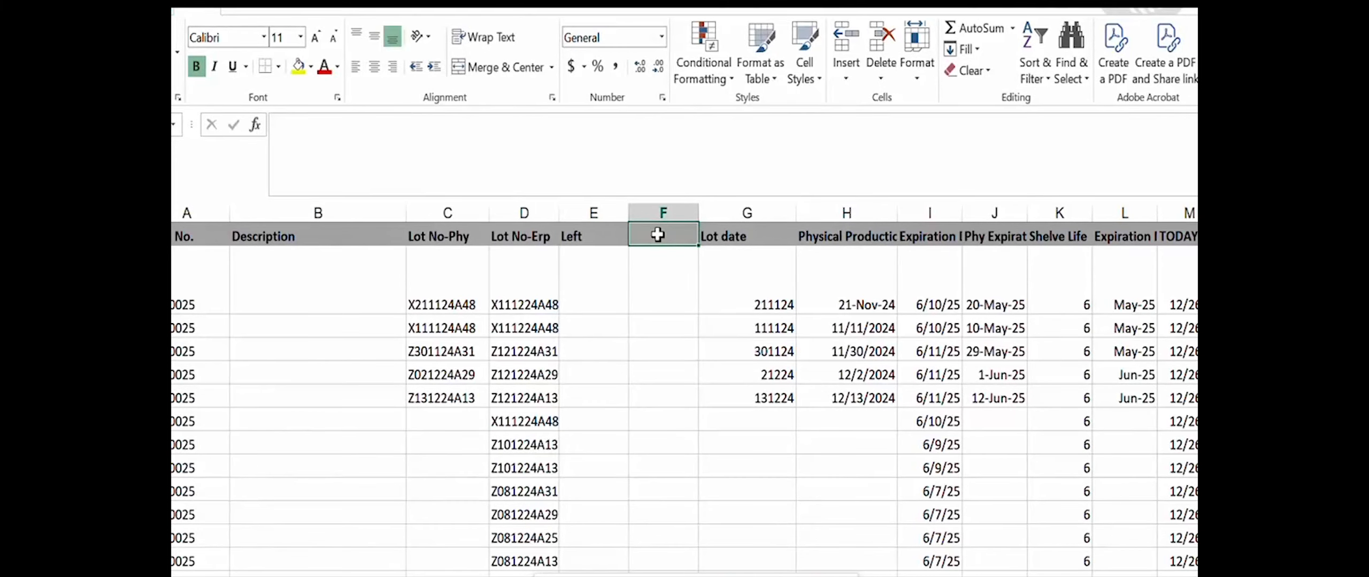
type("Right")
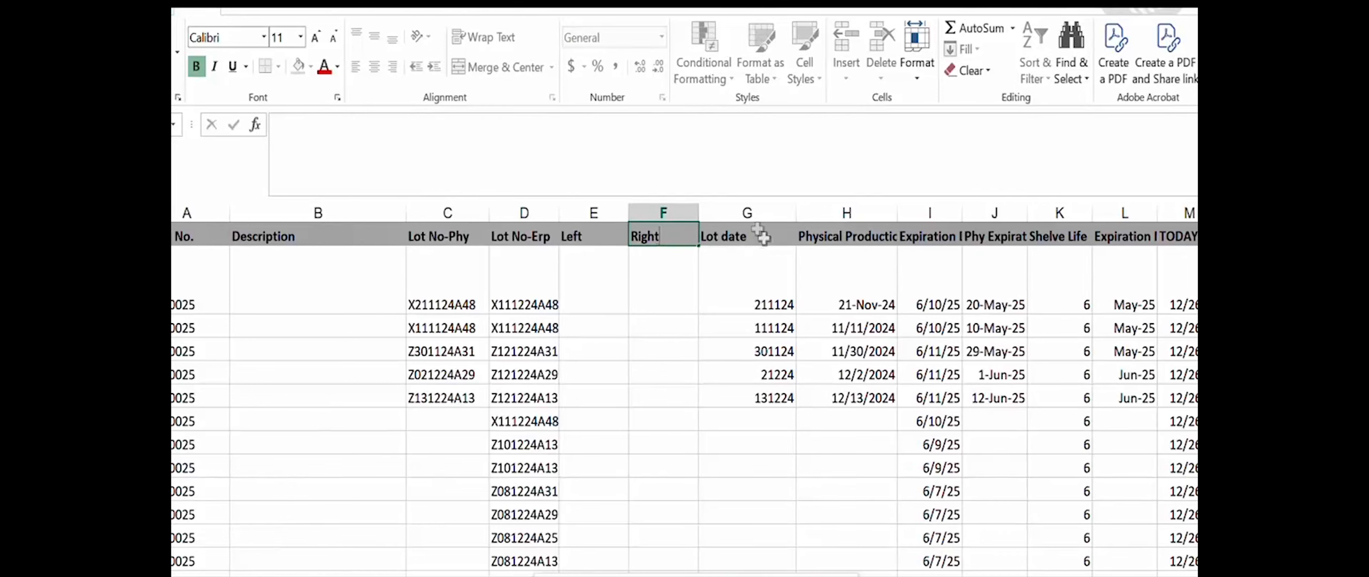
Insert an empty column before Lot date and give it the heading Mid
left_click(751, 213)
right_click(754, 211)
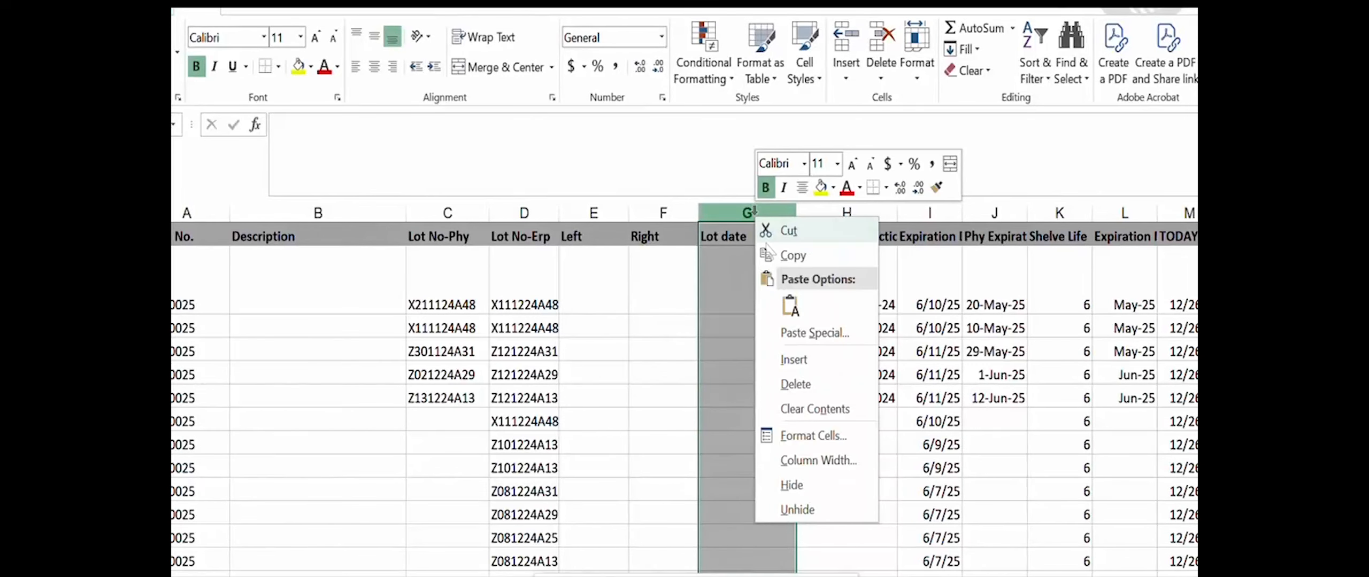
left_click(811, 364)
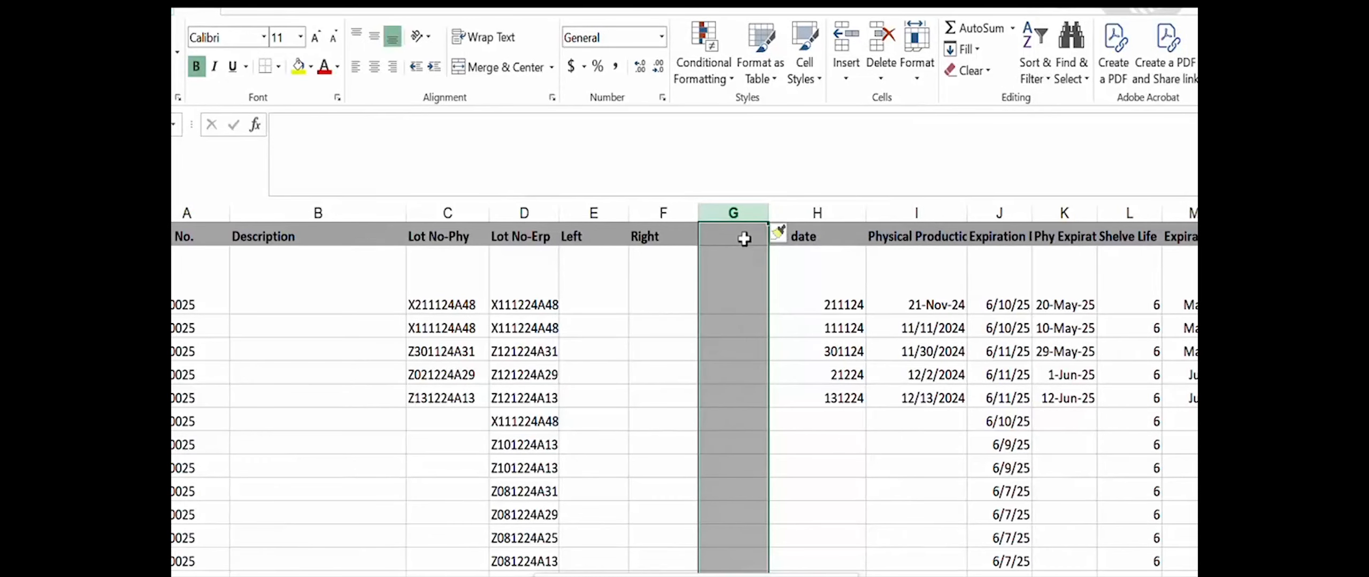
left_click(745, 239)
type("Mid")
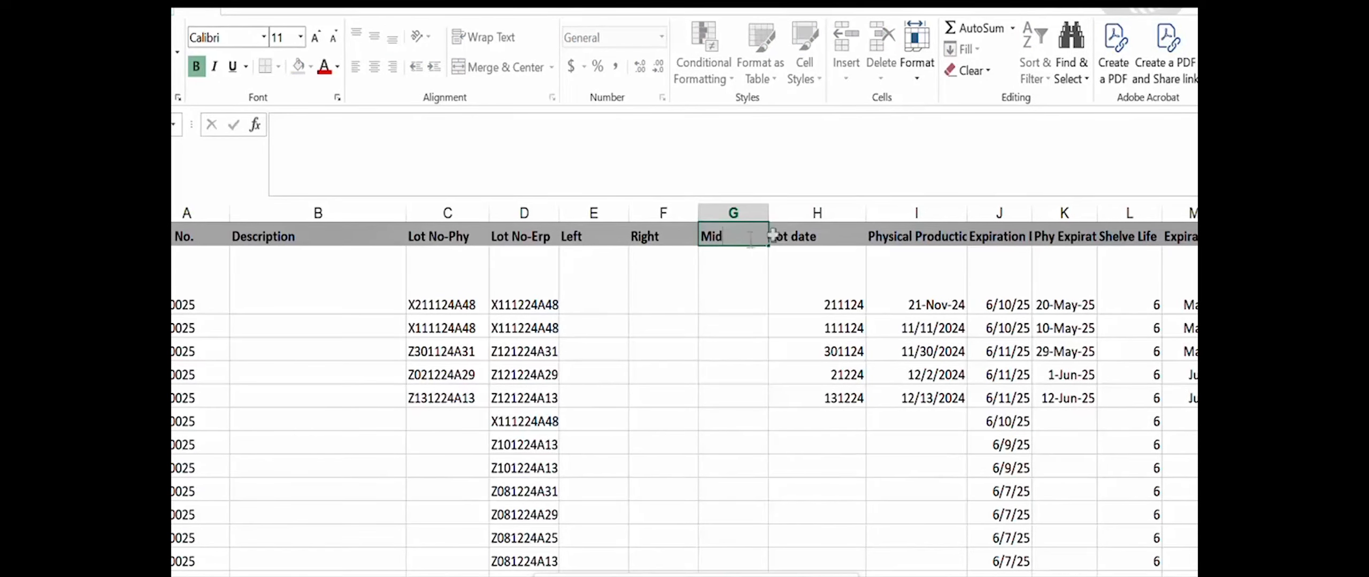
Insert one more empty column between Mid and Lot date and select its heading cell
left_click(818, 210)
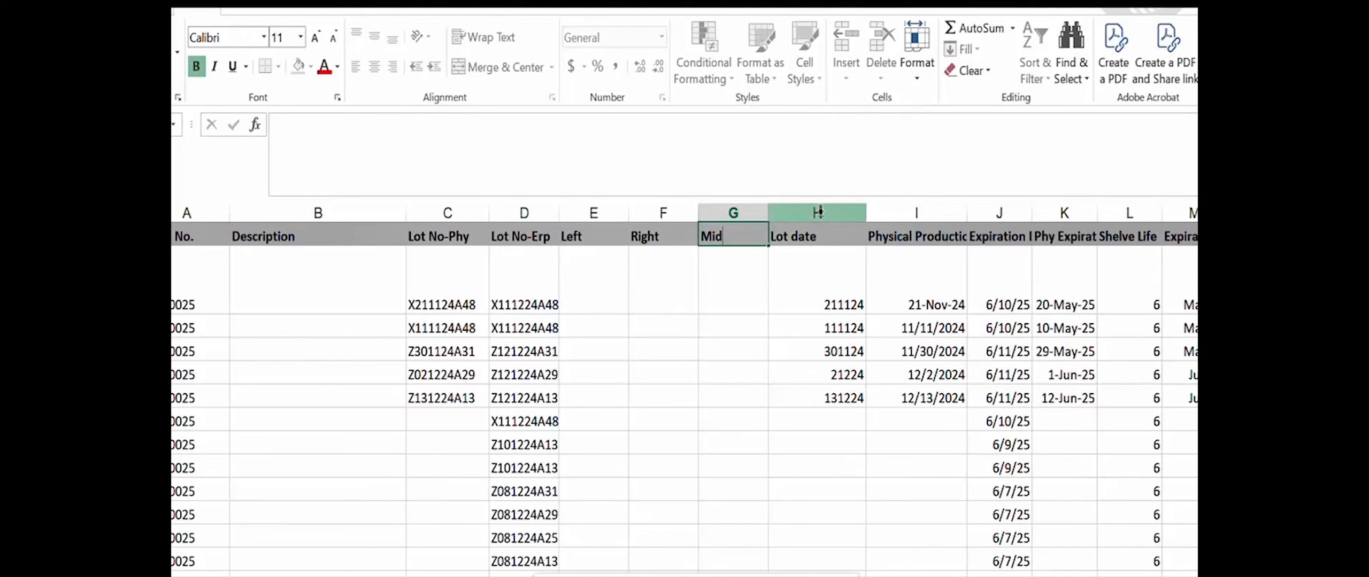
left_click(819, 208)
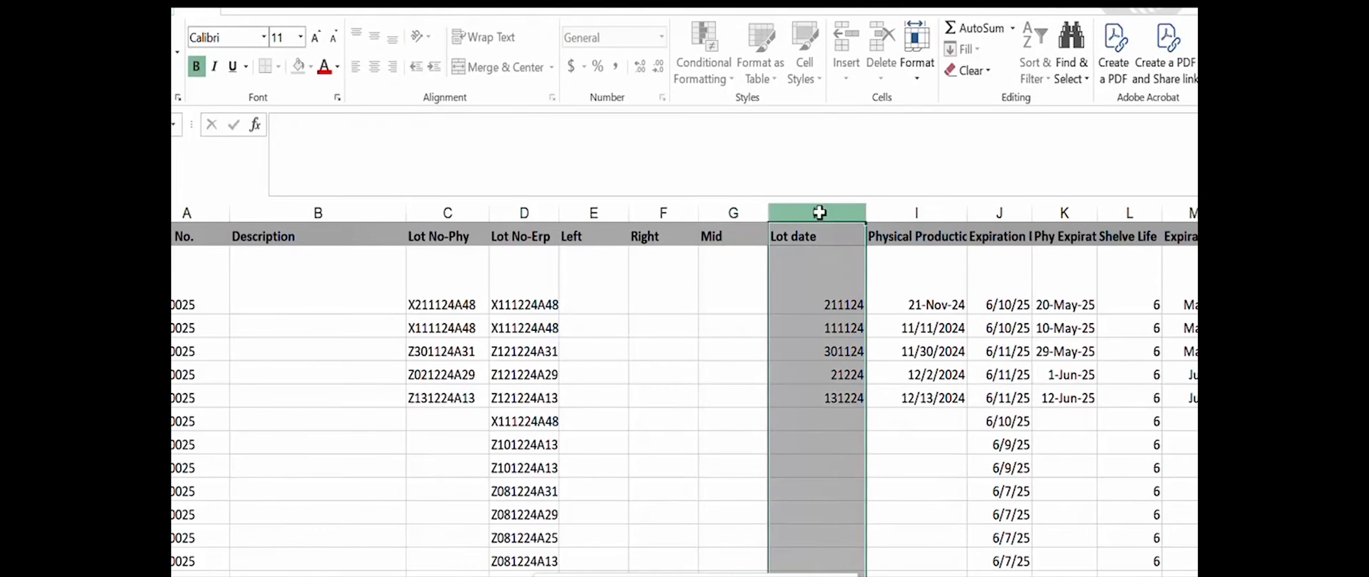
right_click(820, 212)
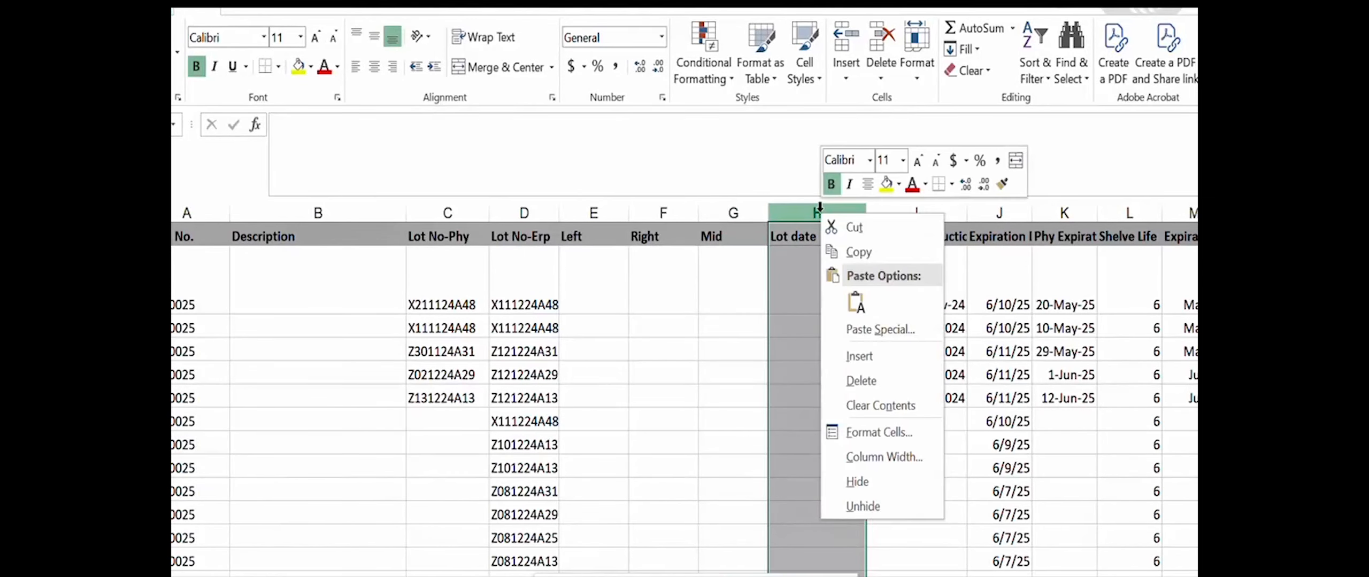
left_click(876, 358)
left_click(808, 238)
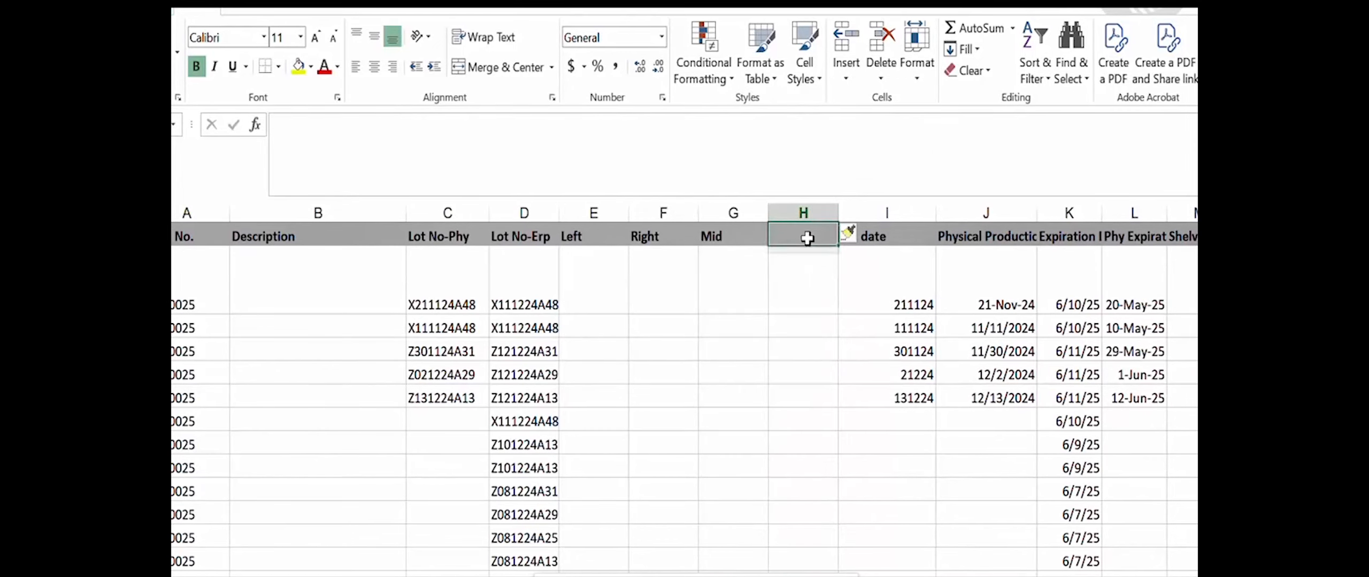
Examine the column headings along the header row in both directions, ending at the empty heading in H1
key("Right")
key("Right")
key("Right")
key("Right")
key("Right")
key("Right")
key("Right")
key("Right")
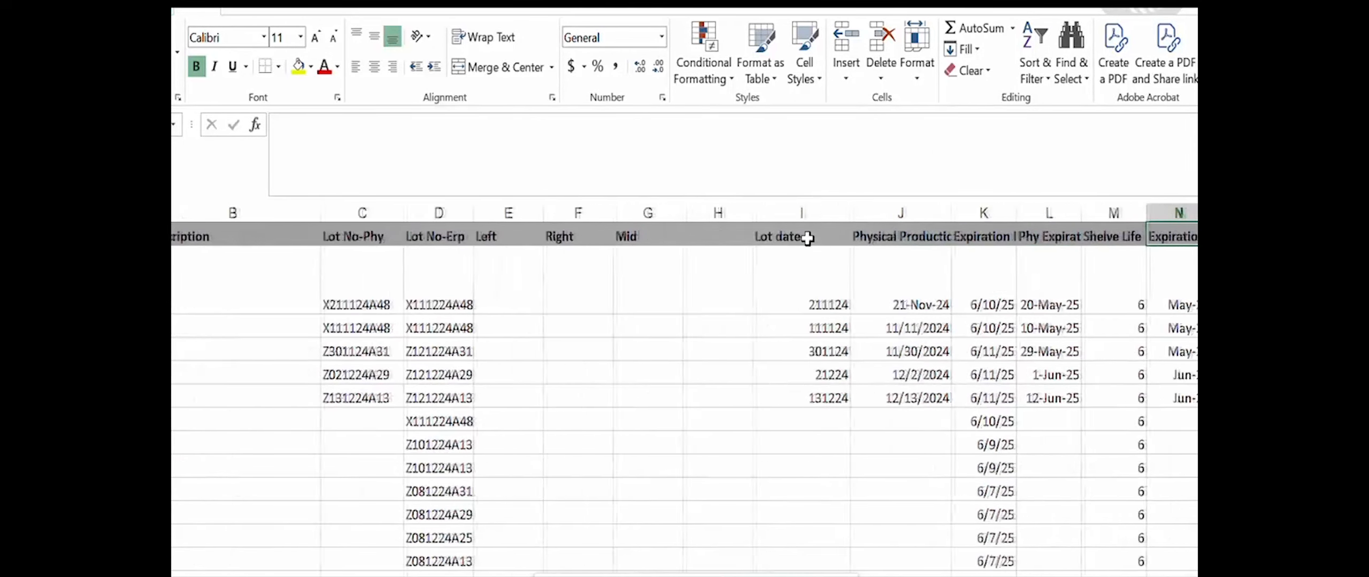
key("Right")
key("Right")
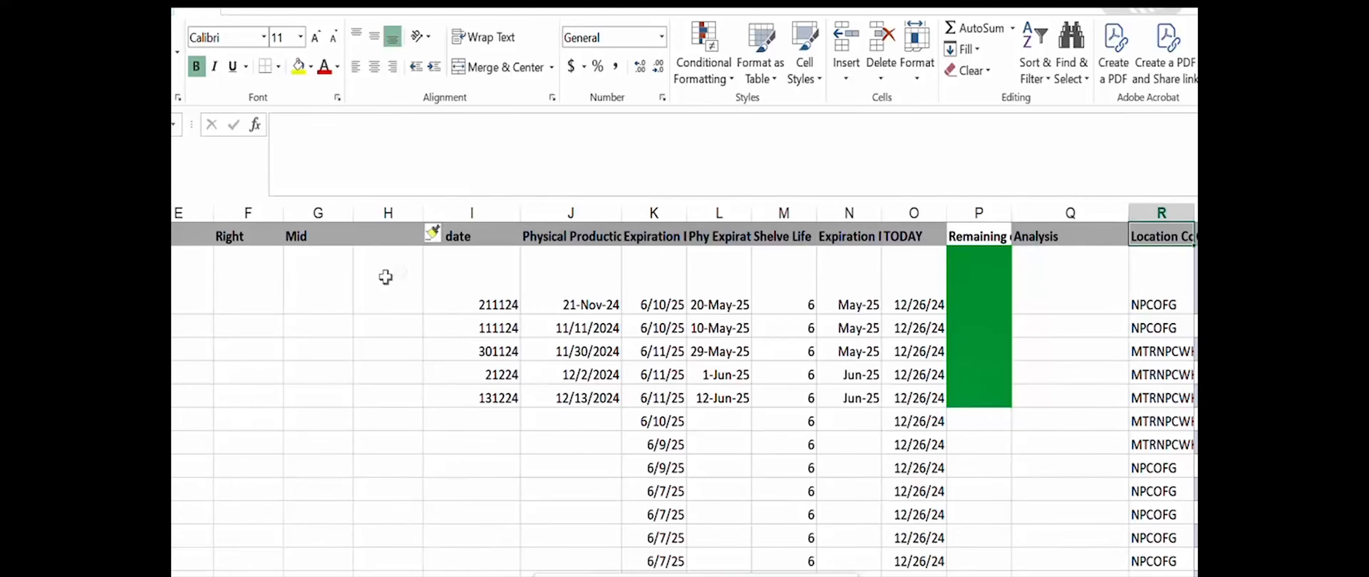
left_click(380, 238)
key("Left")
key("Left")
key("Left")
key("Left")
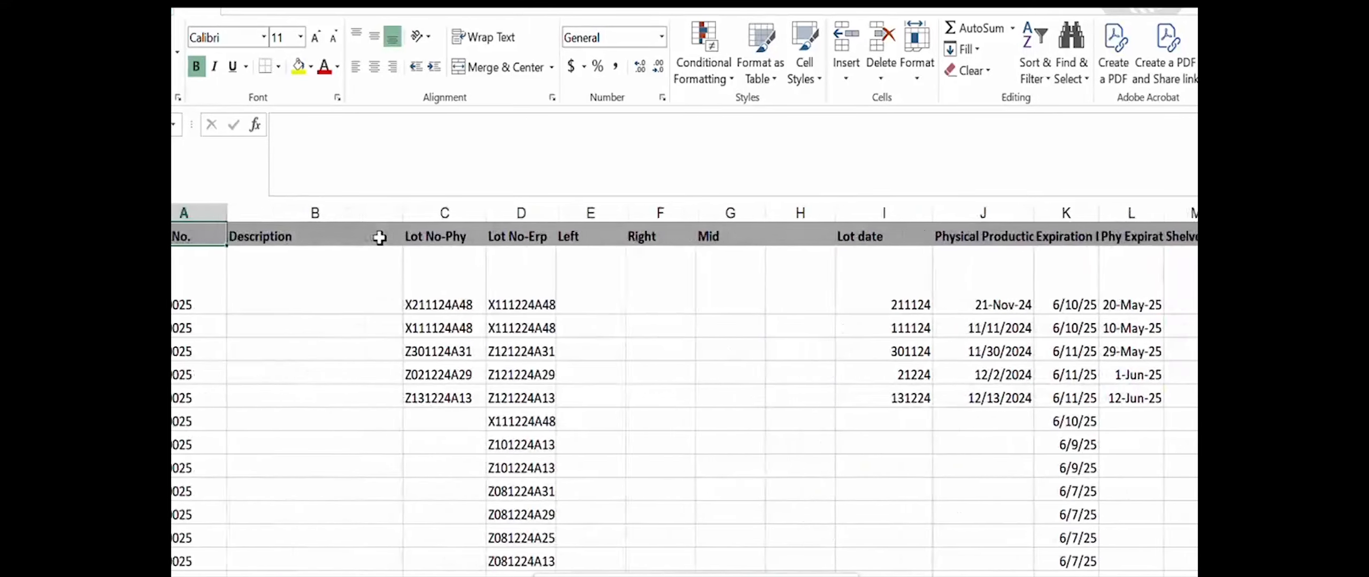
key("Right")
key("Right")
key("Right")
key("Right")
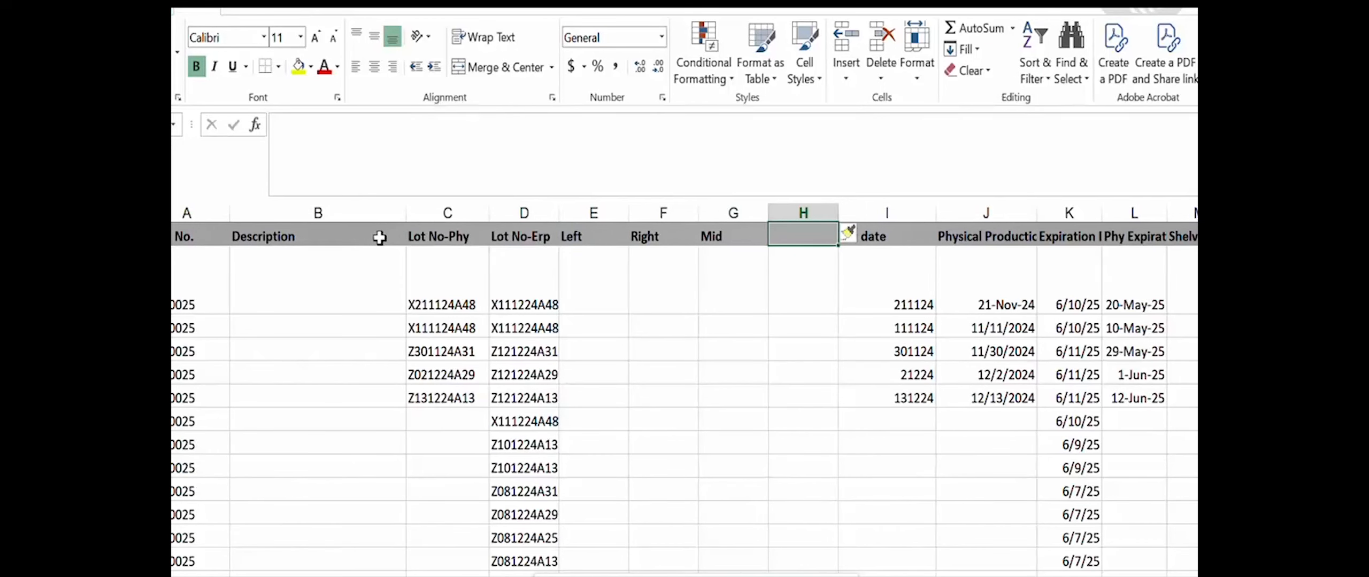
Enter the heading Concatenate in H1 and fit column H's width to it
type("Co")
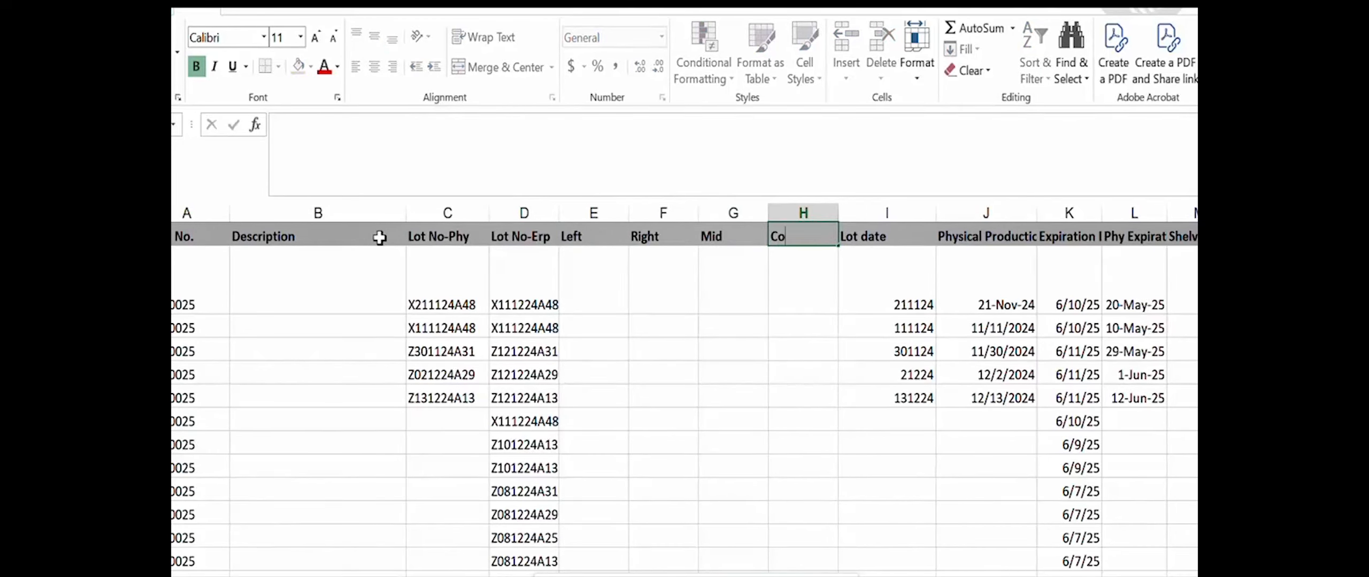
type("ncatenate")
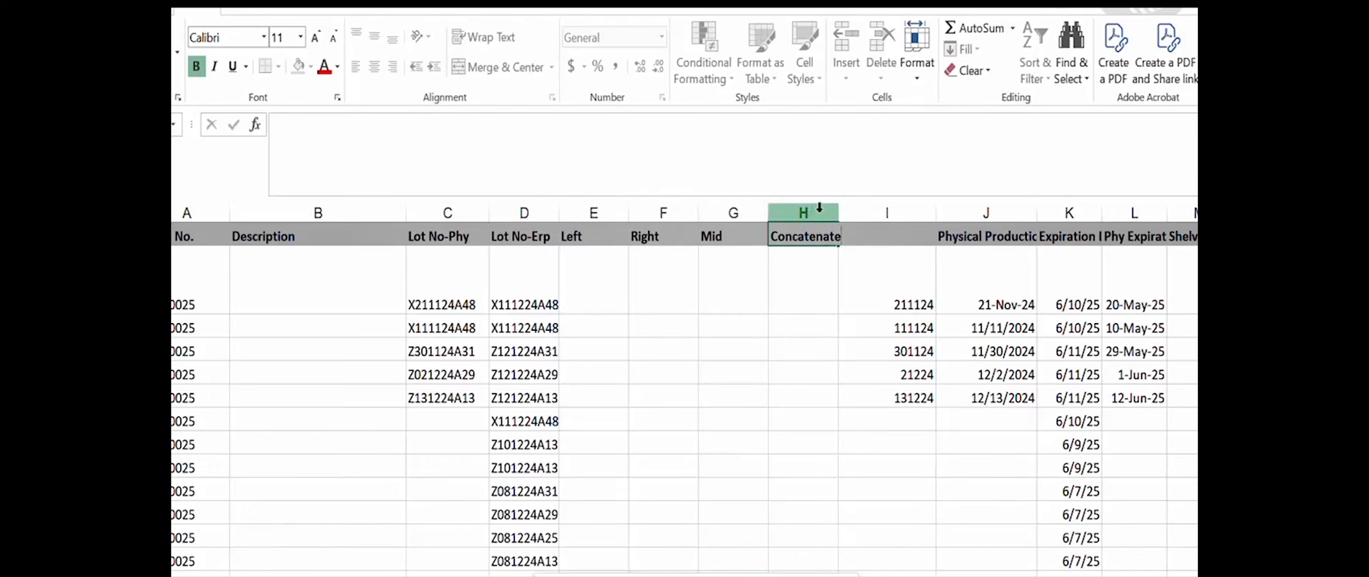
left_click(811, 266)
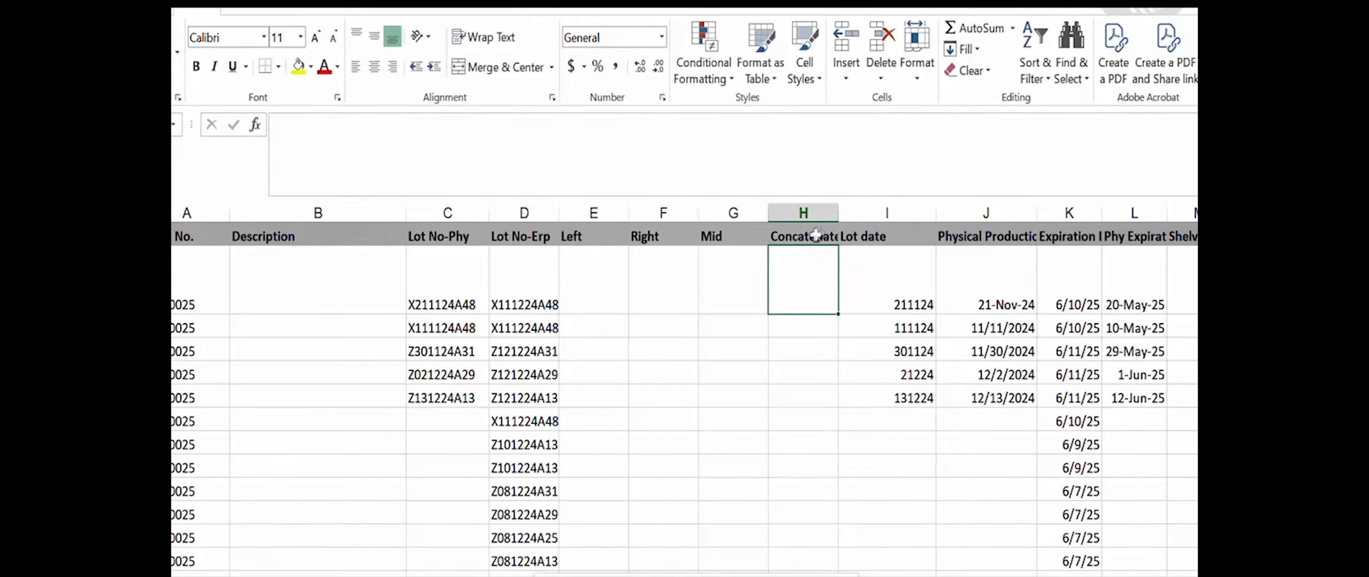
left_click_drag(839, 215, 839, 215)
double_click(839, 214)
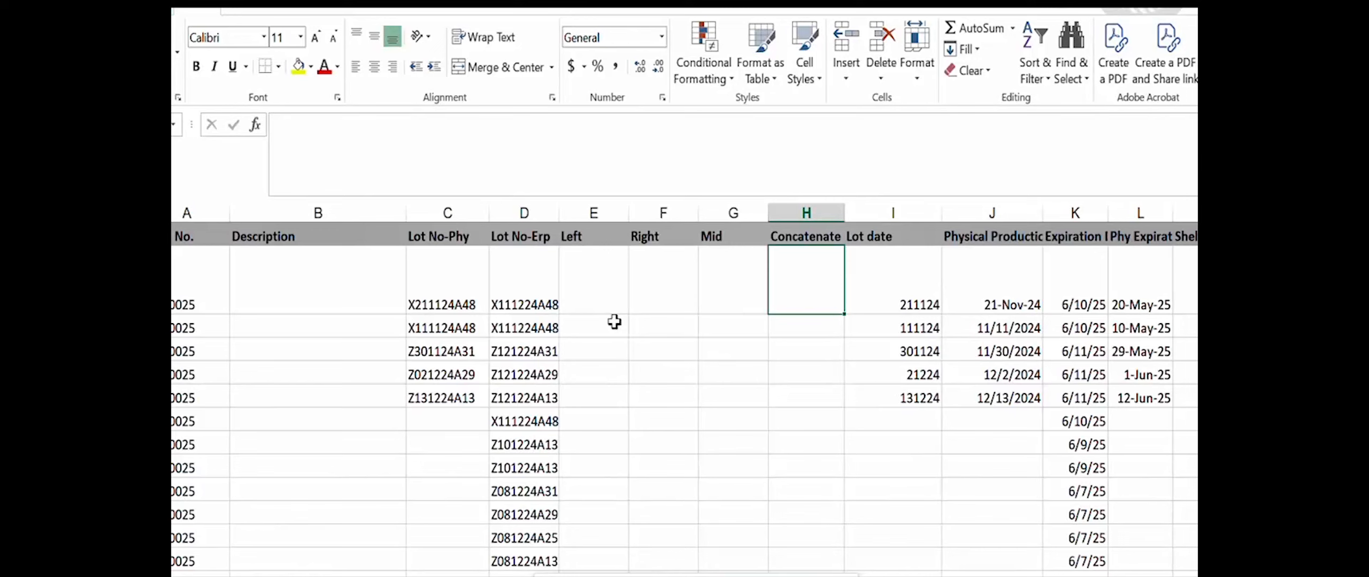
Extract the first three characters of the ERP lot number with =LEFT(D2,3) in E2 and fill the formula down the column
left_click(607, 272)
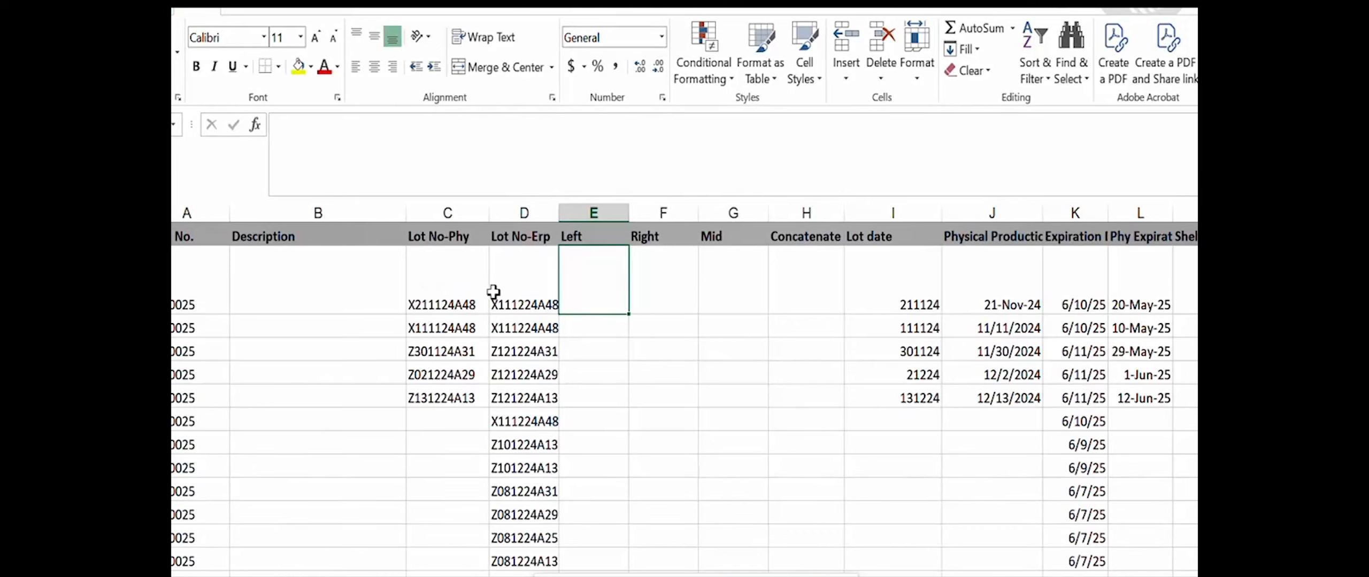
left_click(506, 278)
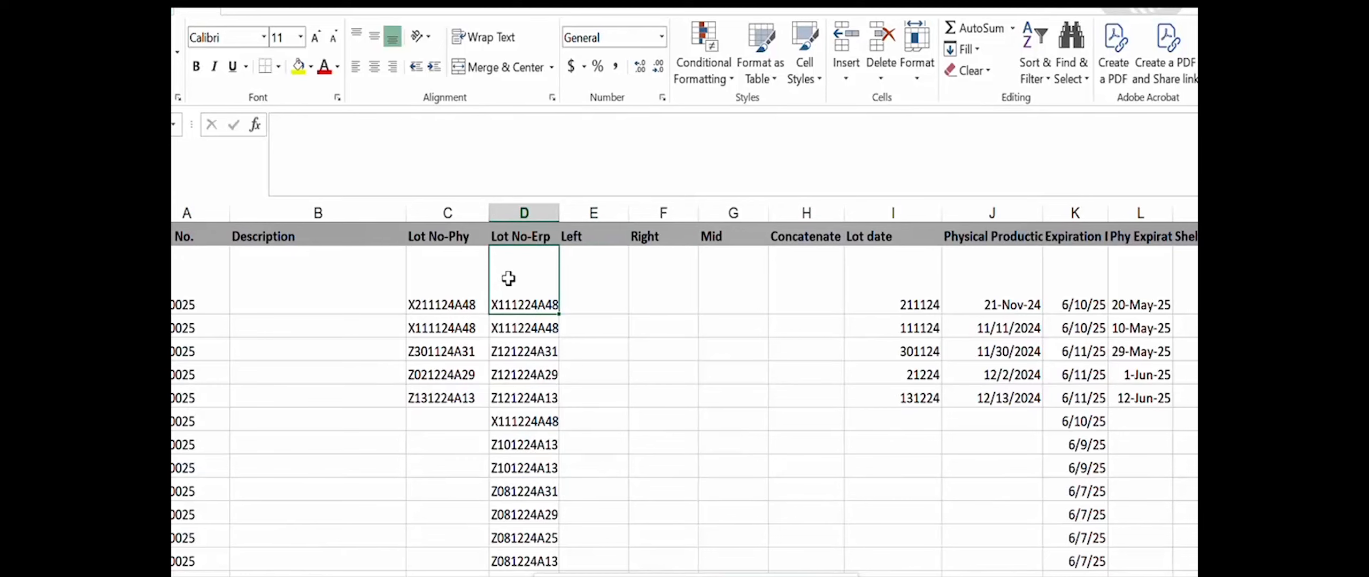
left_click(594, 287)
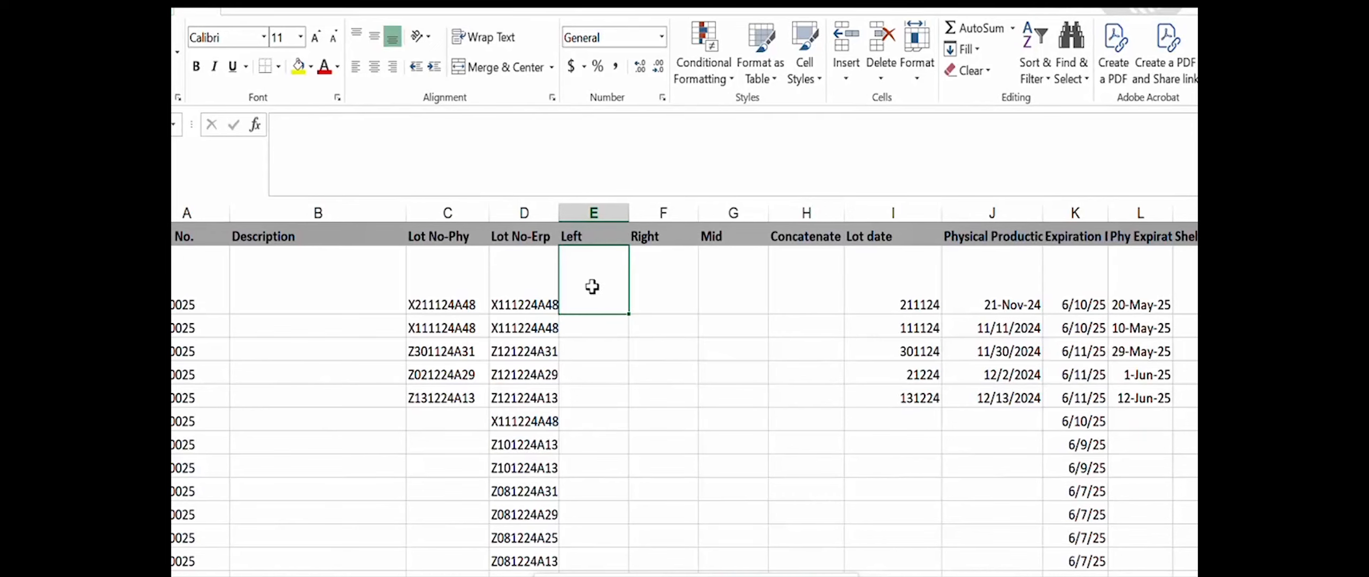
type("=")
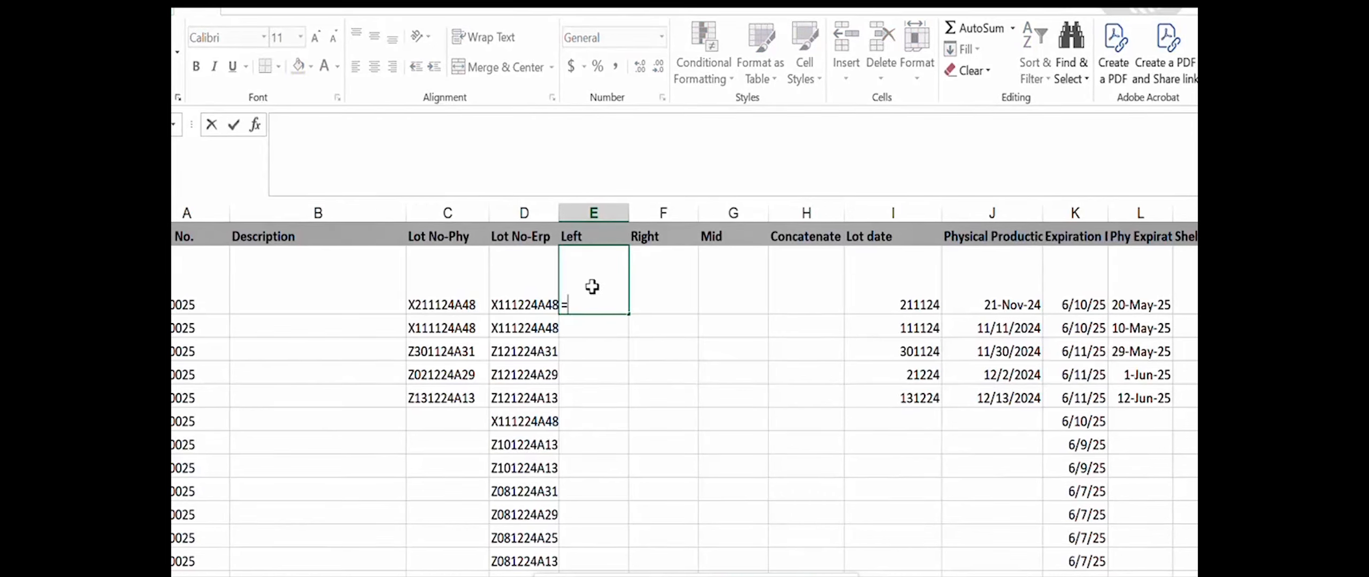
type("left")
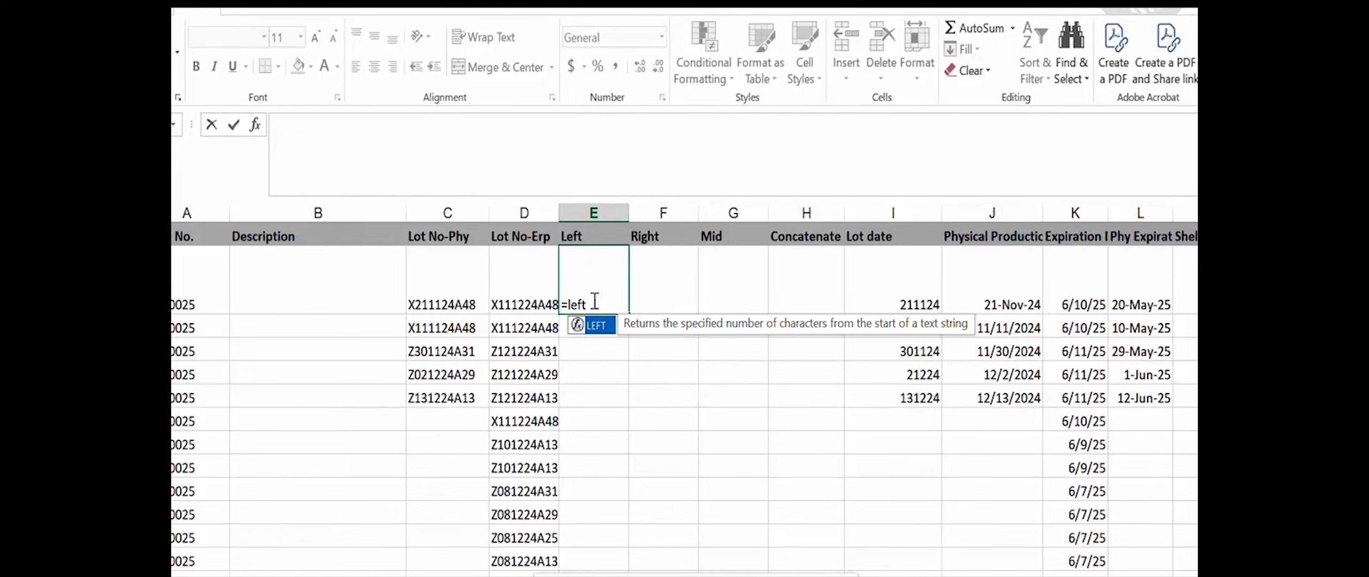
double_click(598, 325)
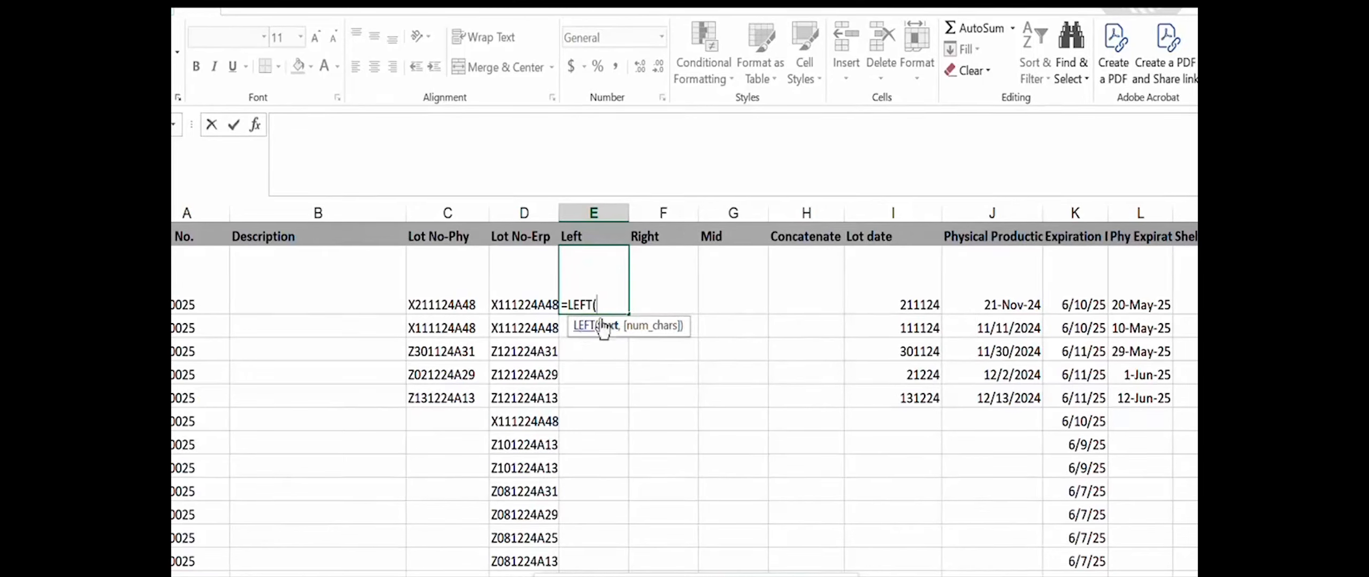
left_click(521, 298)
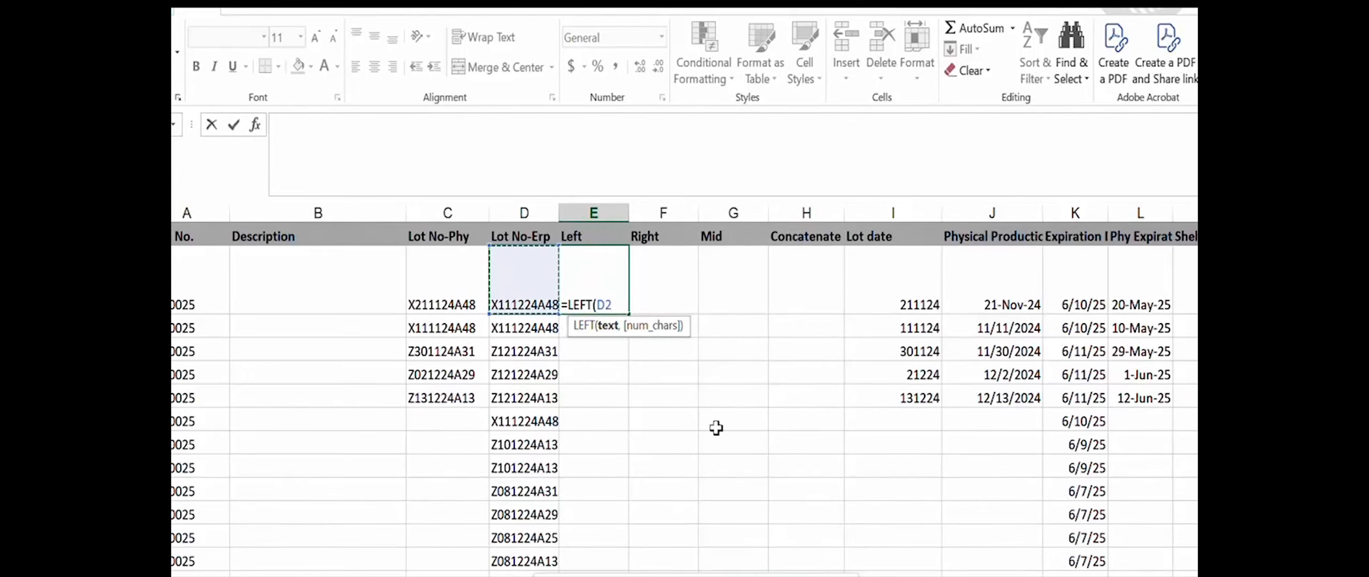
type(",")
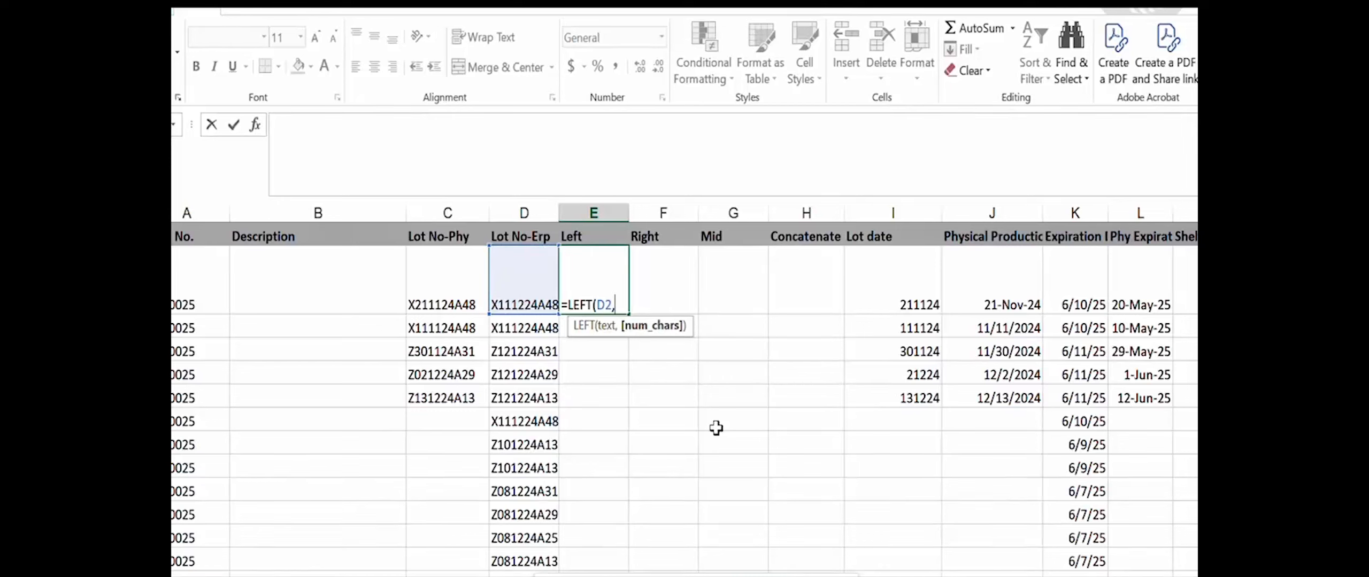
type("3)")
key("Return")
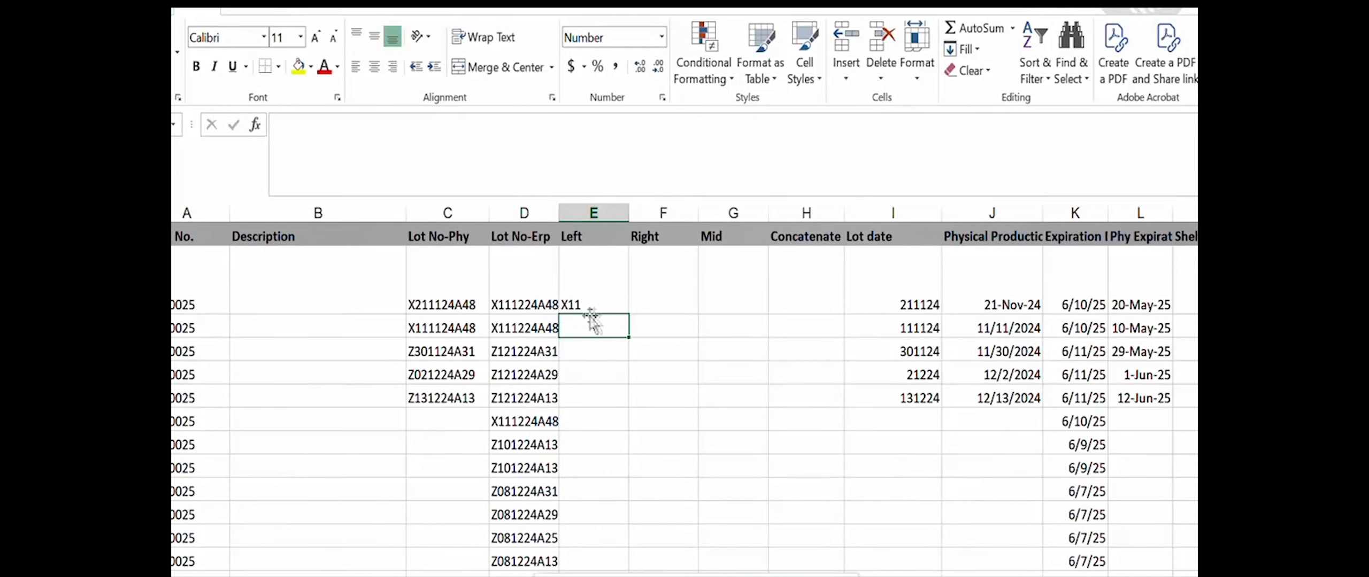
left_click(605, 297)
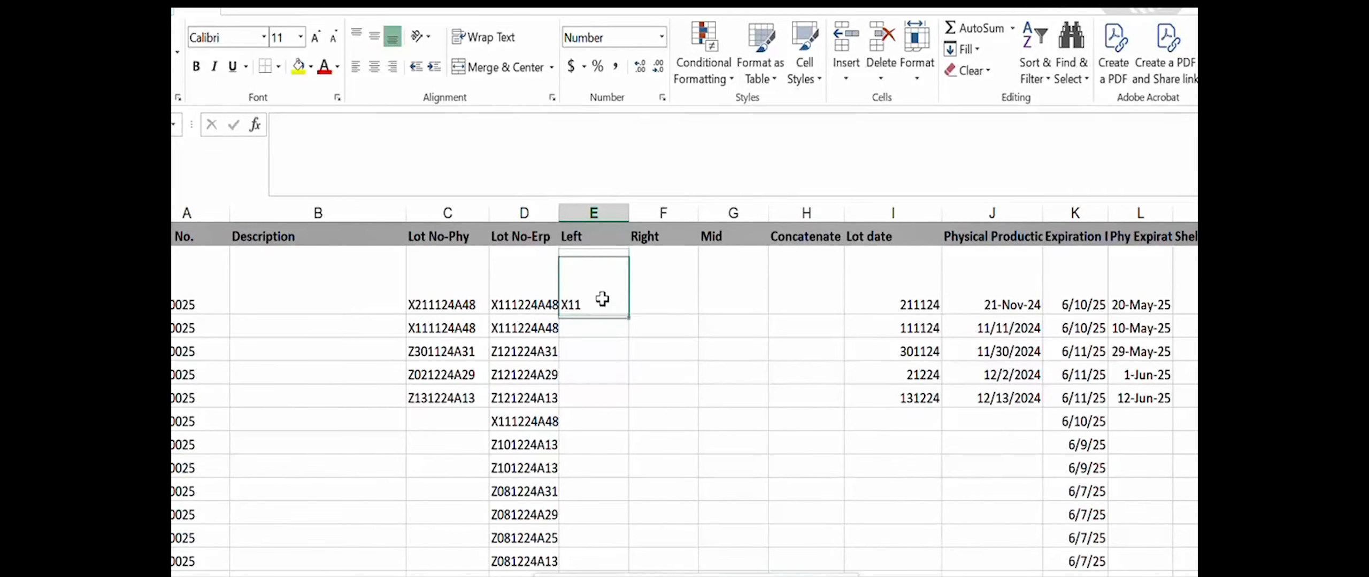
double_click(630, 317)
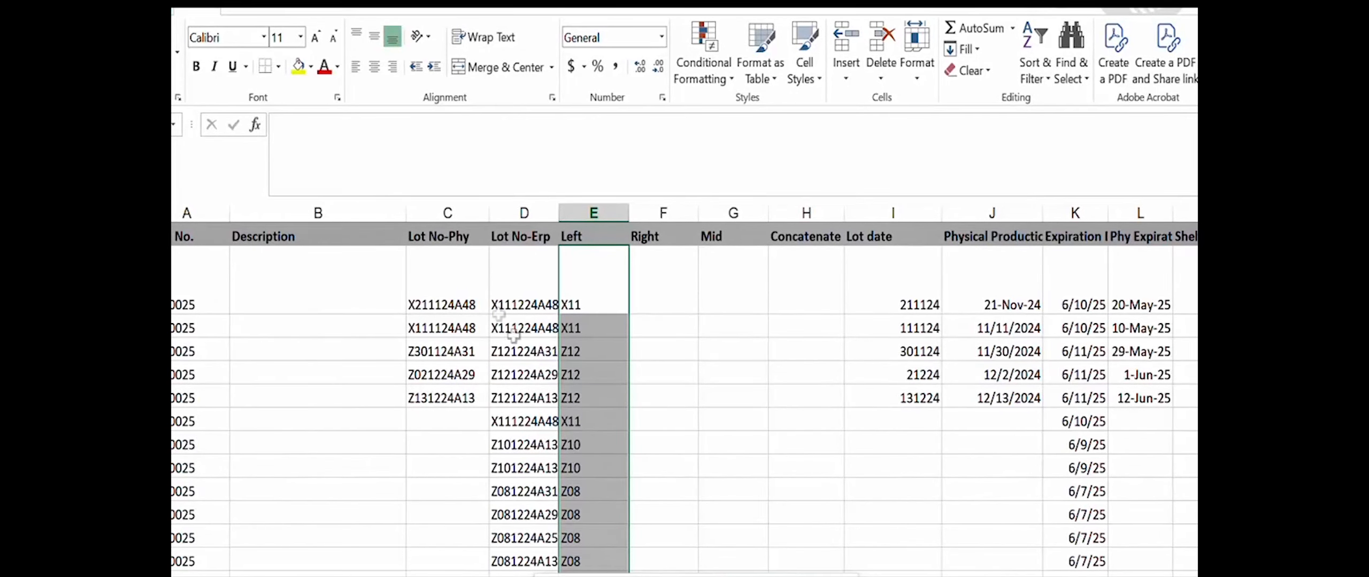
left_click(668, 289)
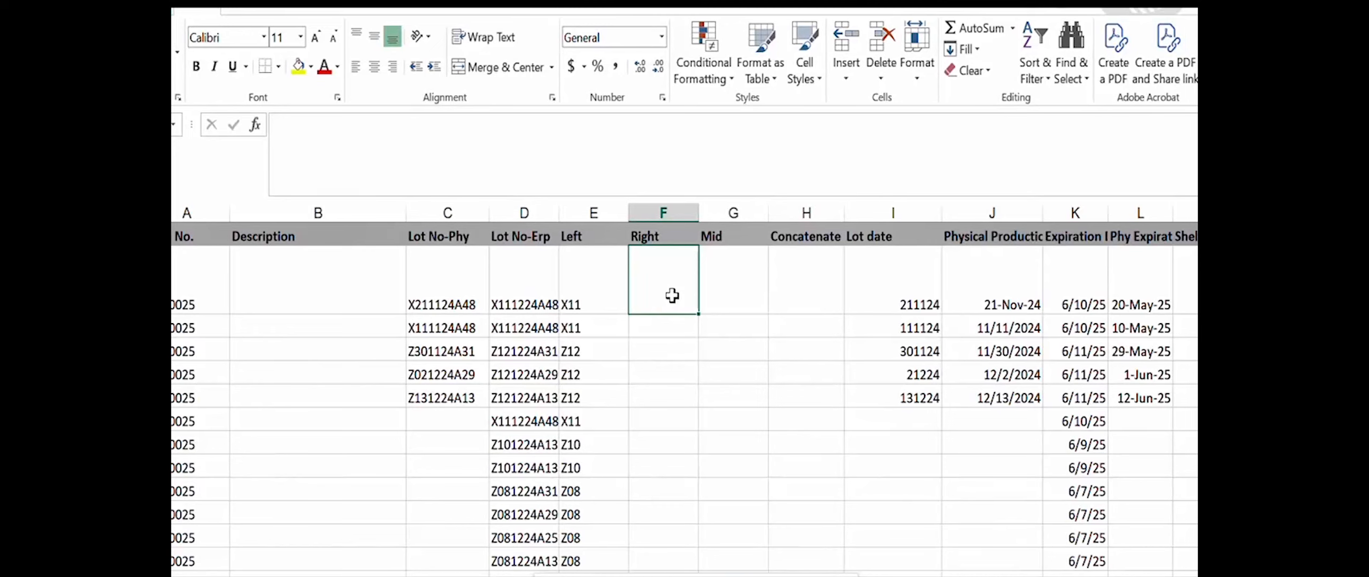
type("Ri")
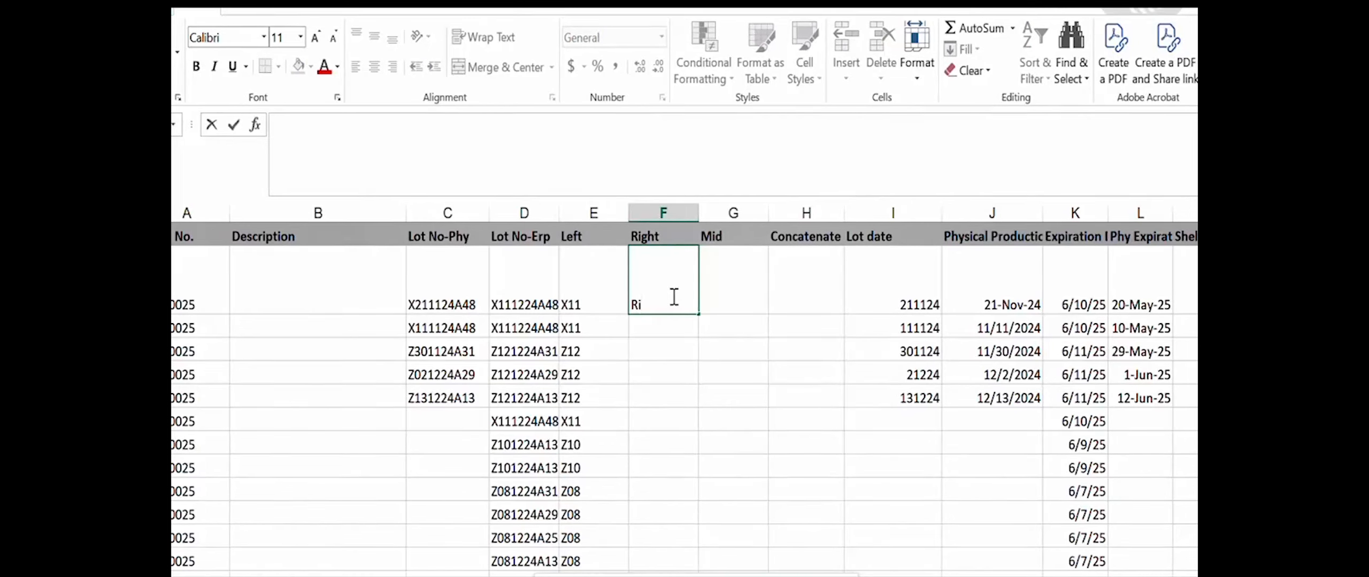
type("ght")
key("BackSpace")
key("BackSpace")
key("BackSpace")
key("BackSpace")
key("BackSpace")
Extract the last three characters of the ERP lot number with =RIGHT(D2,3) in F2 and fill the formula down the column
type("=Rih")
key("BackSpace")
type("ght")
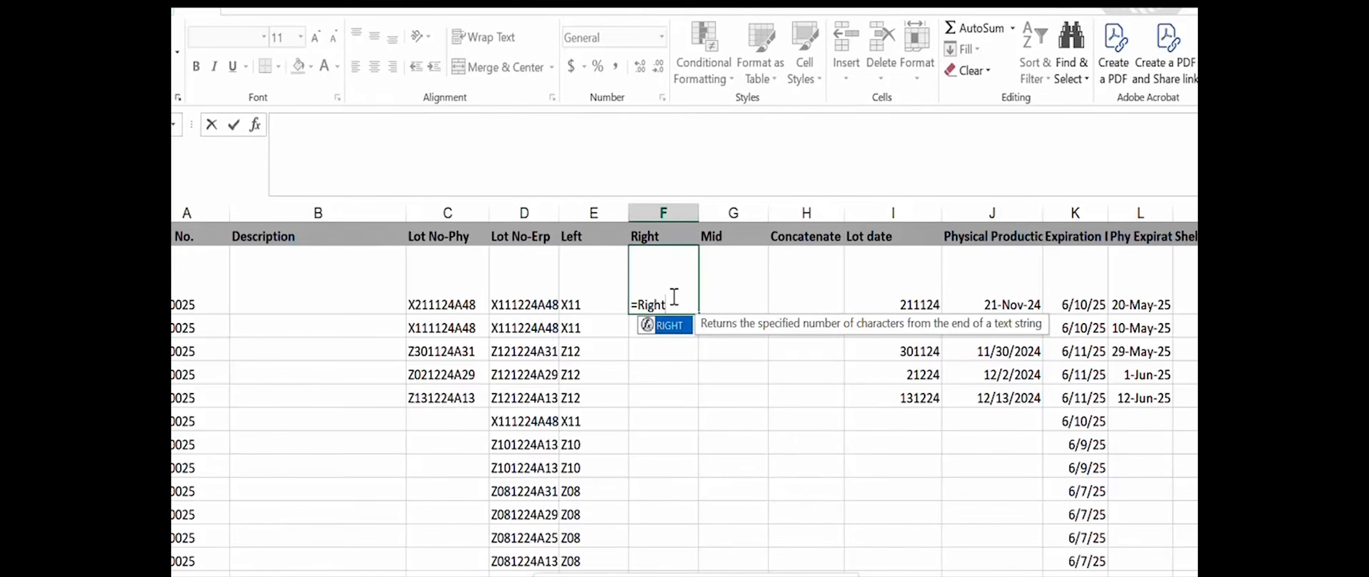
double_click(673, 328)
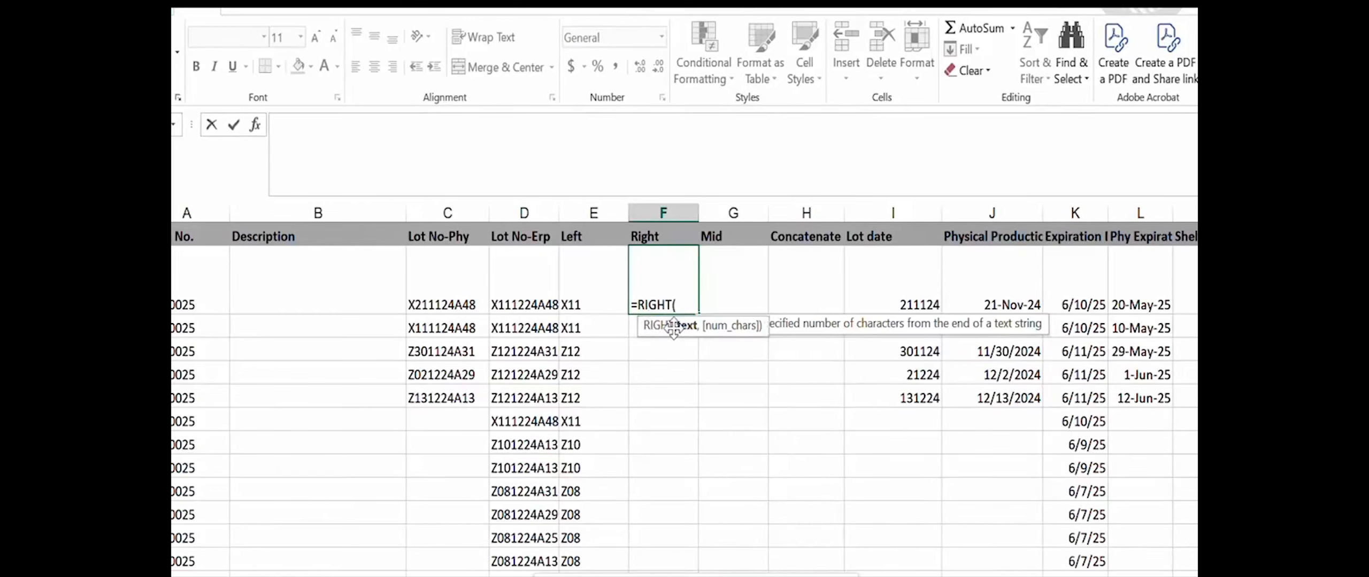
left_click(507, 302)
type(",")
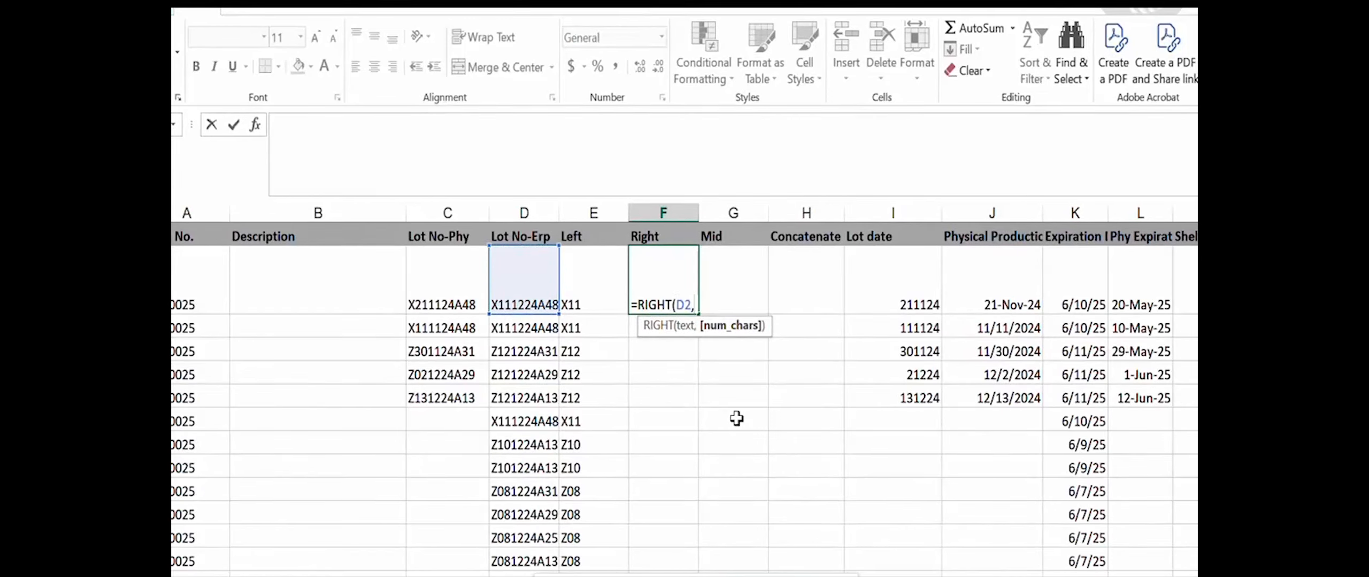
type("3")
key("Return")
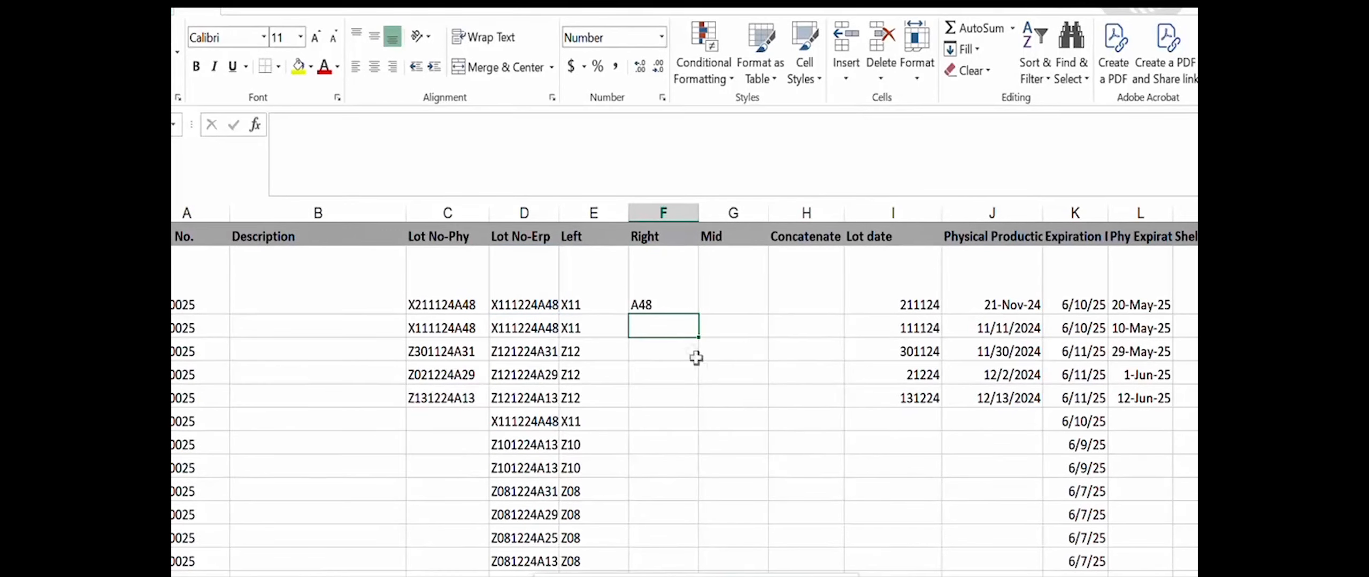
left_click(661, 300)
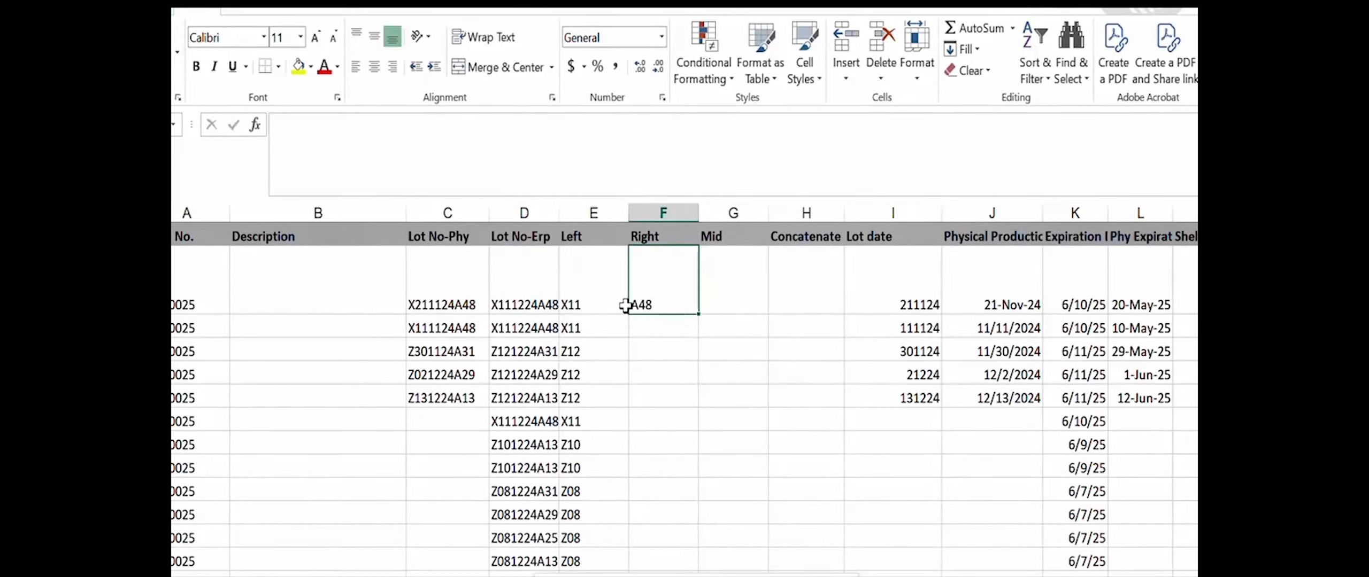
double_click(699, 315)
Extract four characters of the ERP lot number from position 4 with =MID(D2,4,4) in G2 and fill the formula down
left_click(717, 300)
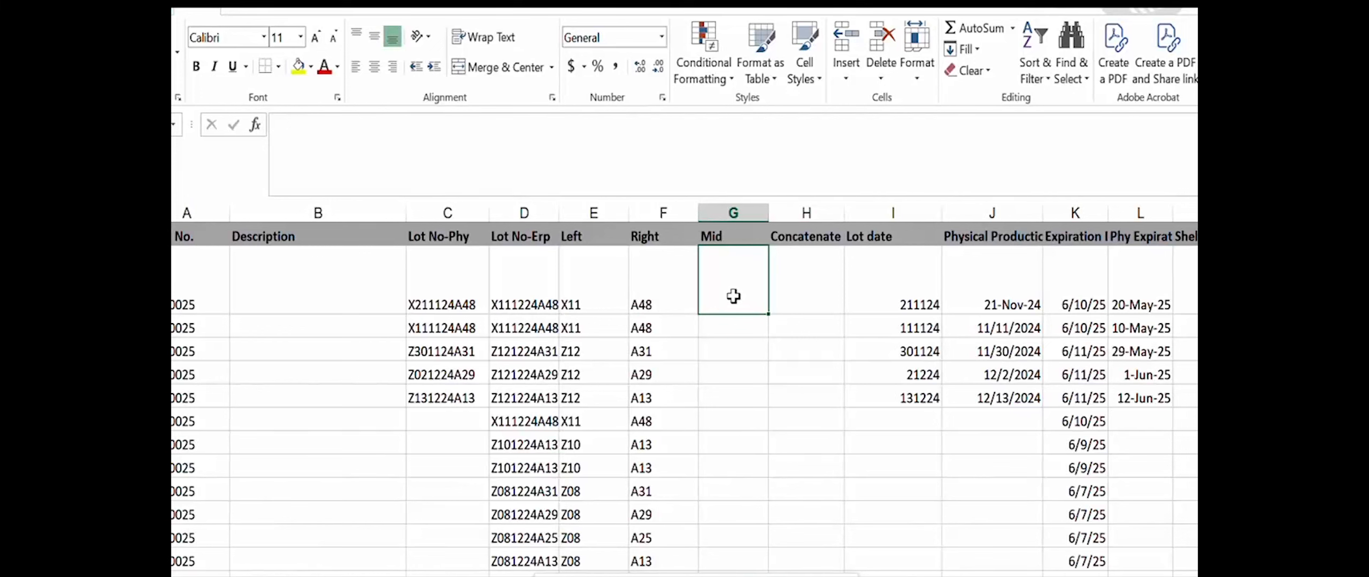
type("=mid")
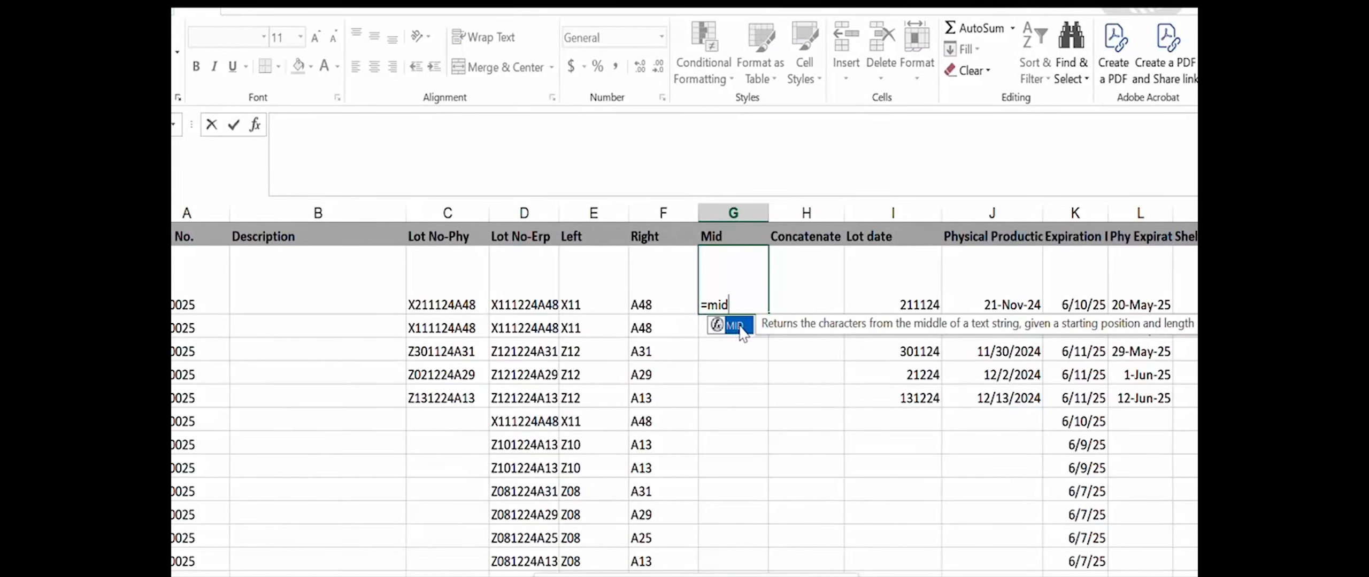
double_click(728, 327)
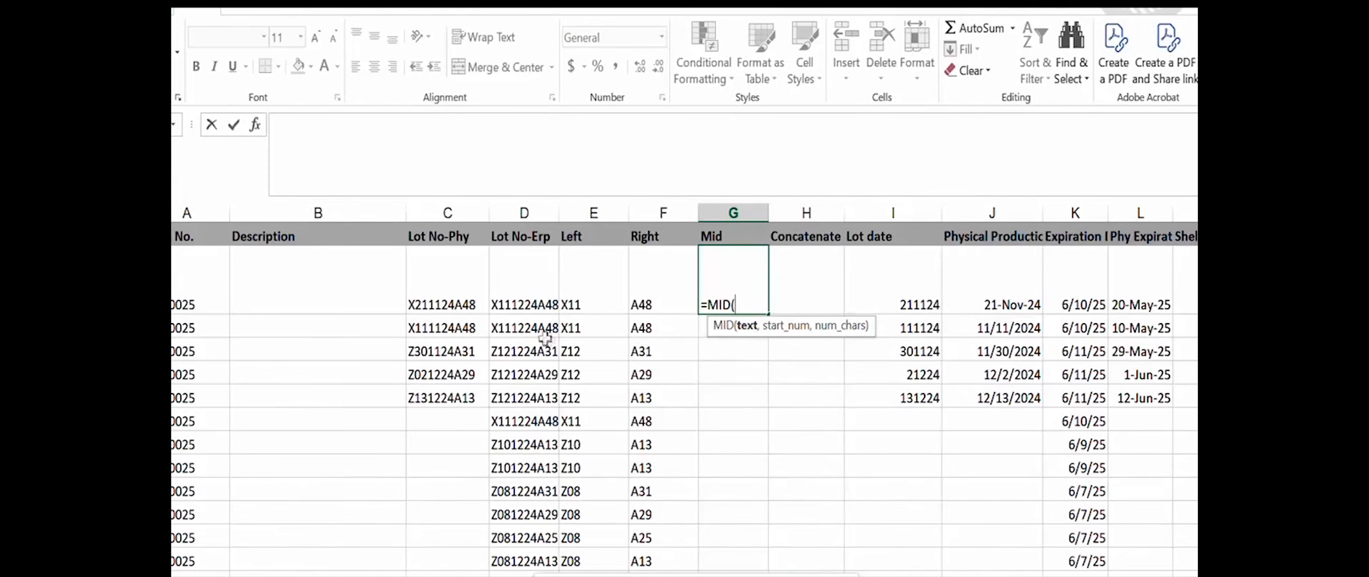
left_click(514, 298)
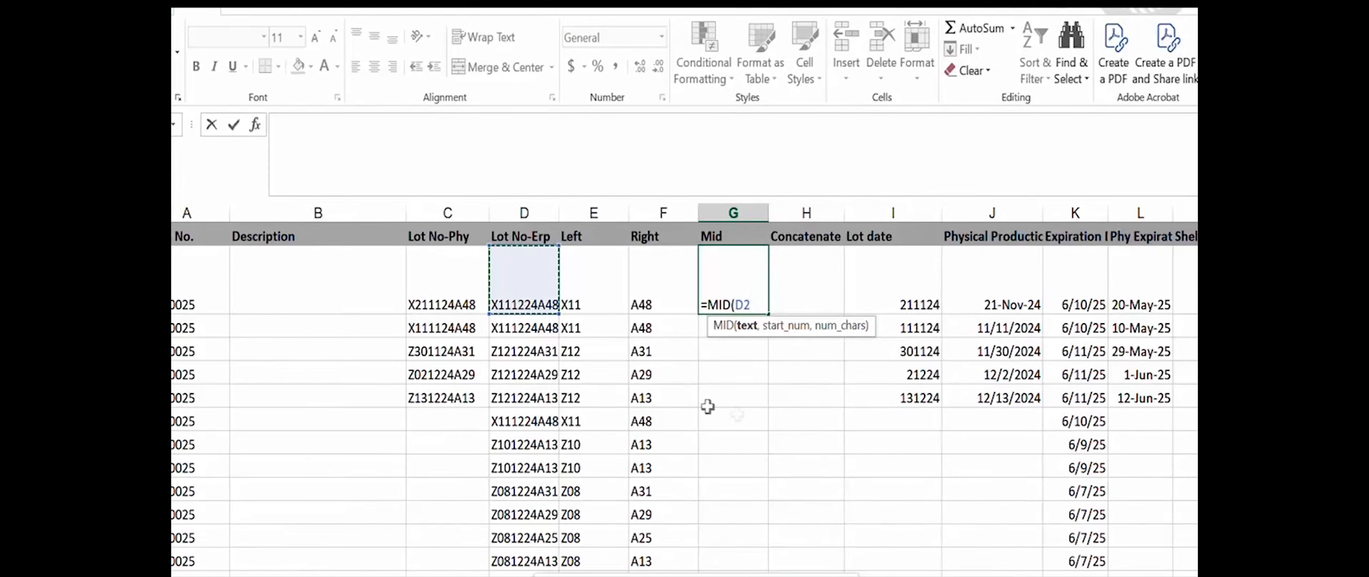
type(",")
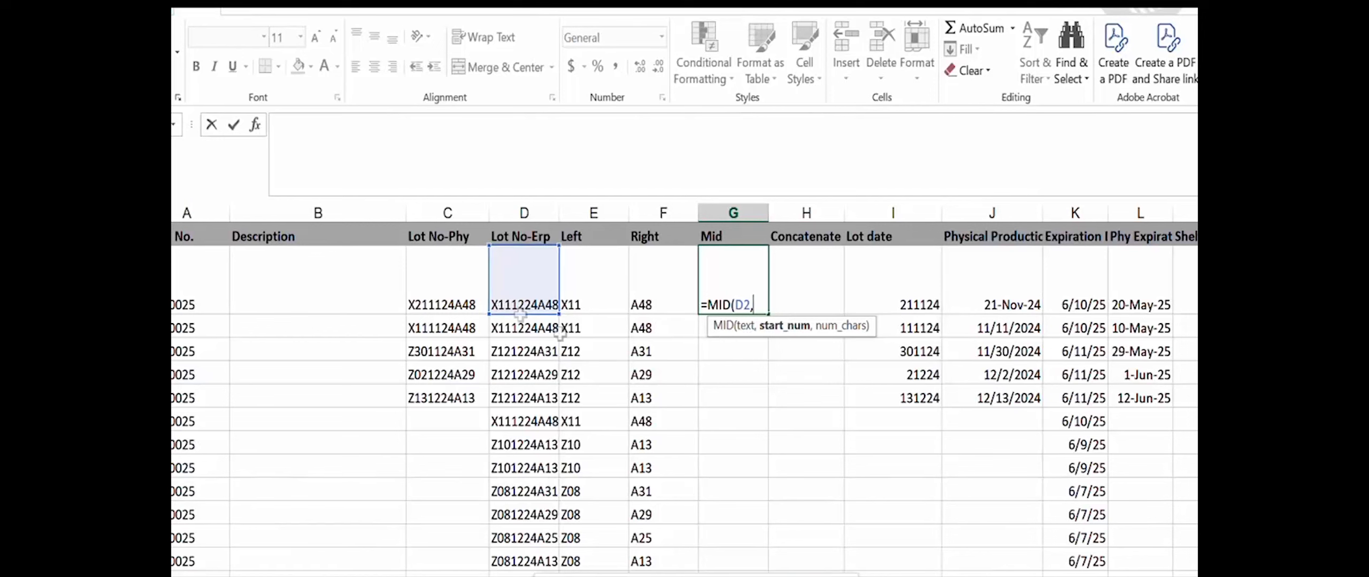
type(",4")
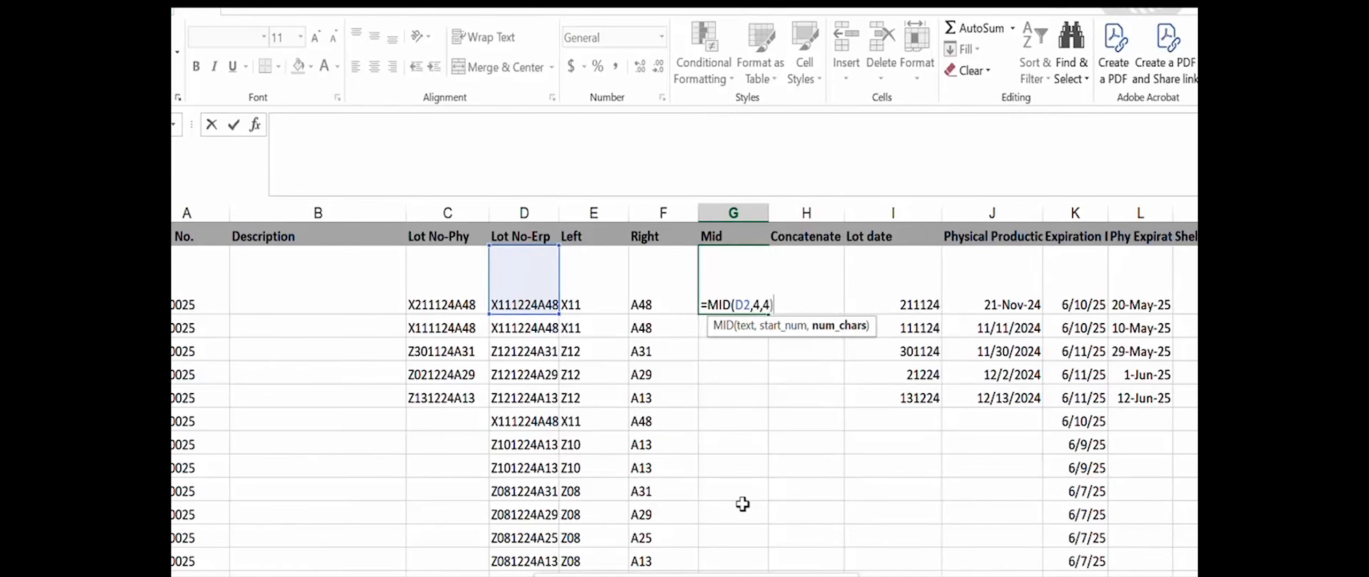
key("Return")
left_click(740, 293)
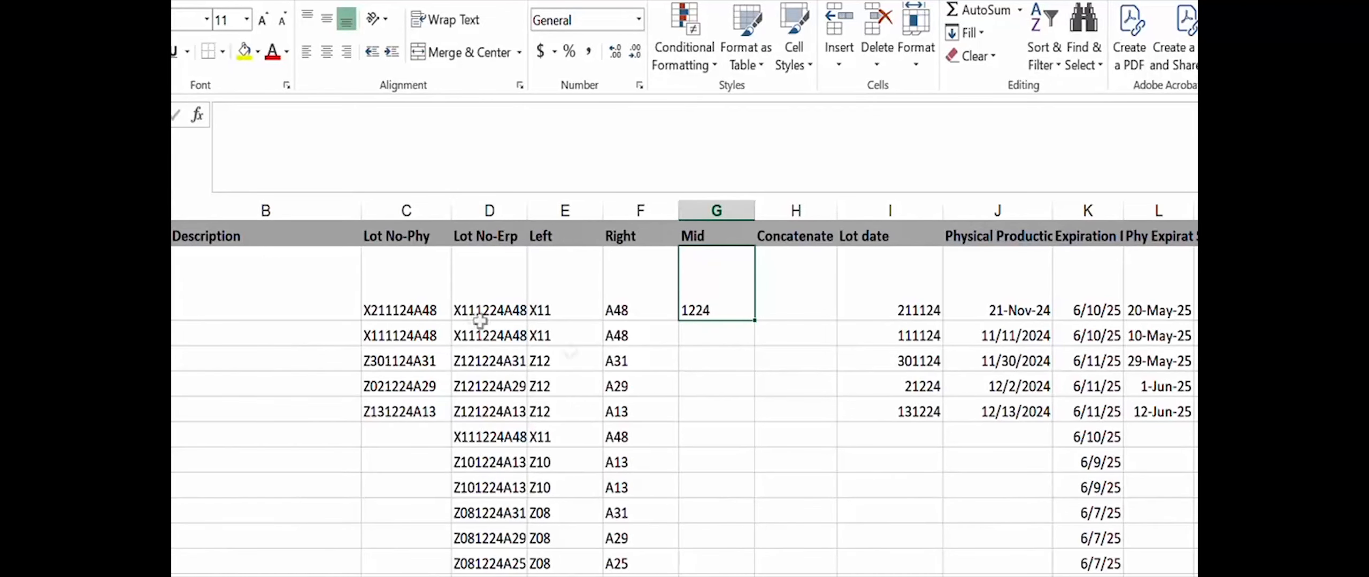
double_click(757, 322)
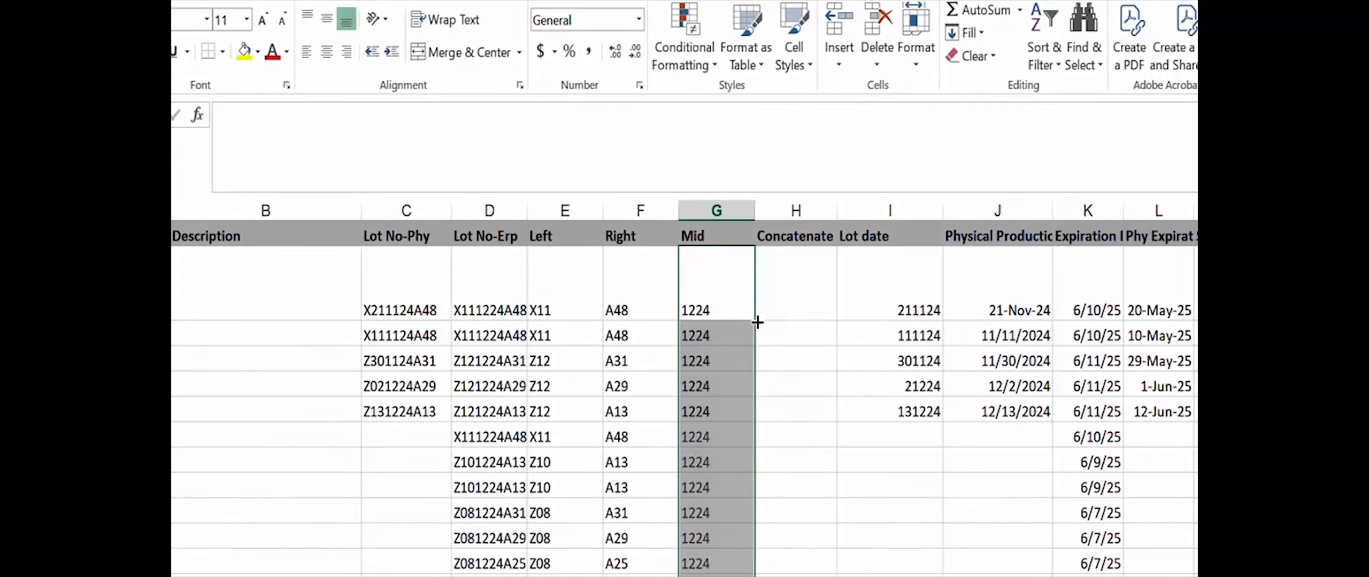
Join the Left, Mid and Right parts of the lot number in H2 with =CONCATENATE(E2,G2,F2)
left_click(793, 284)
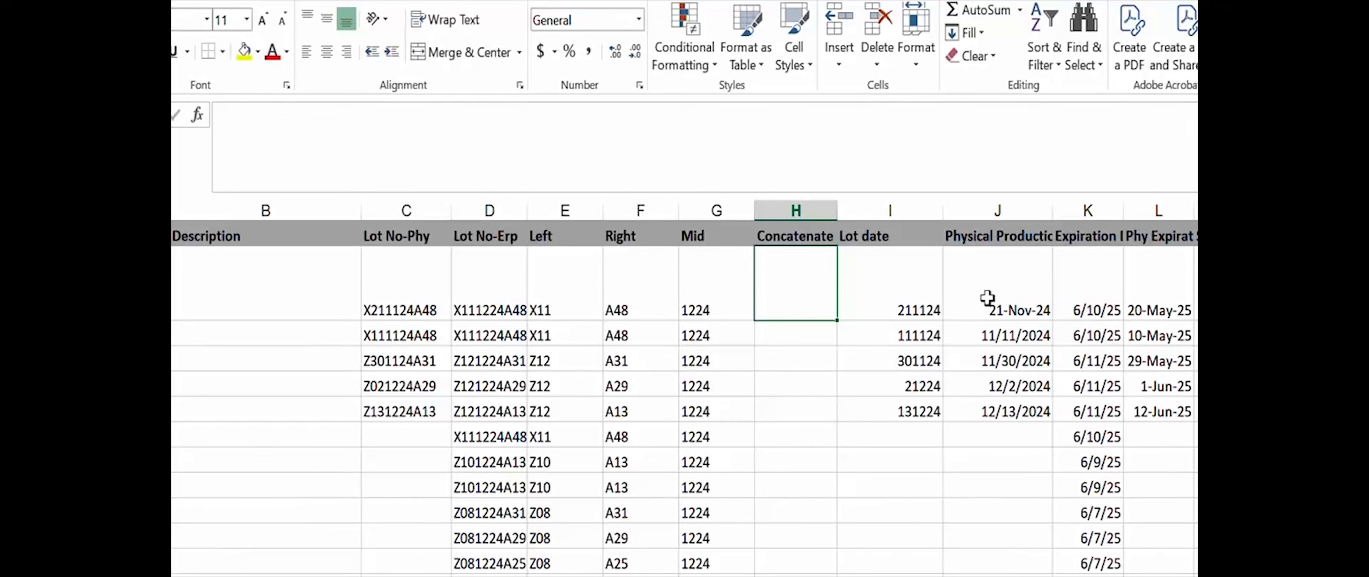
type("=con")
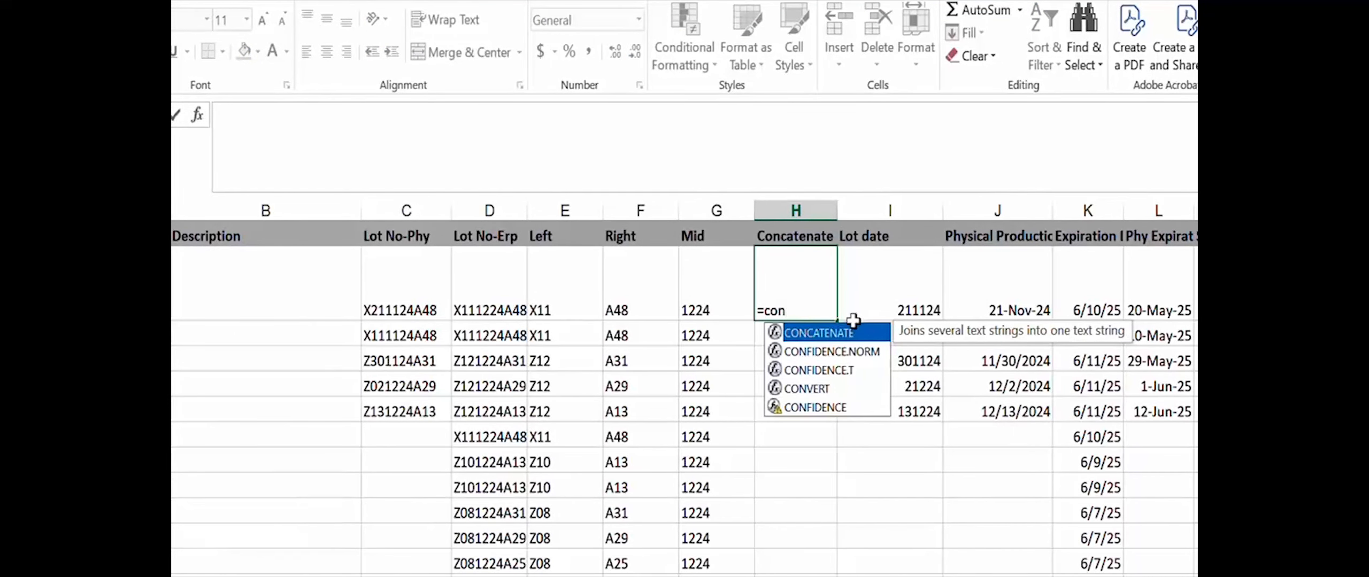
key("Tab")
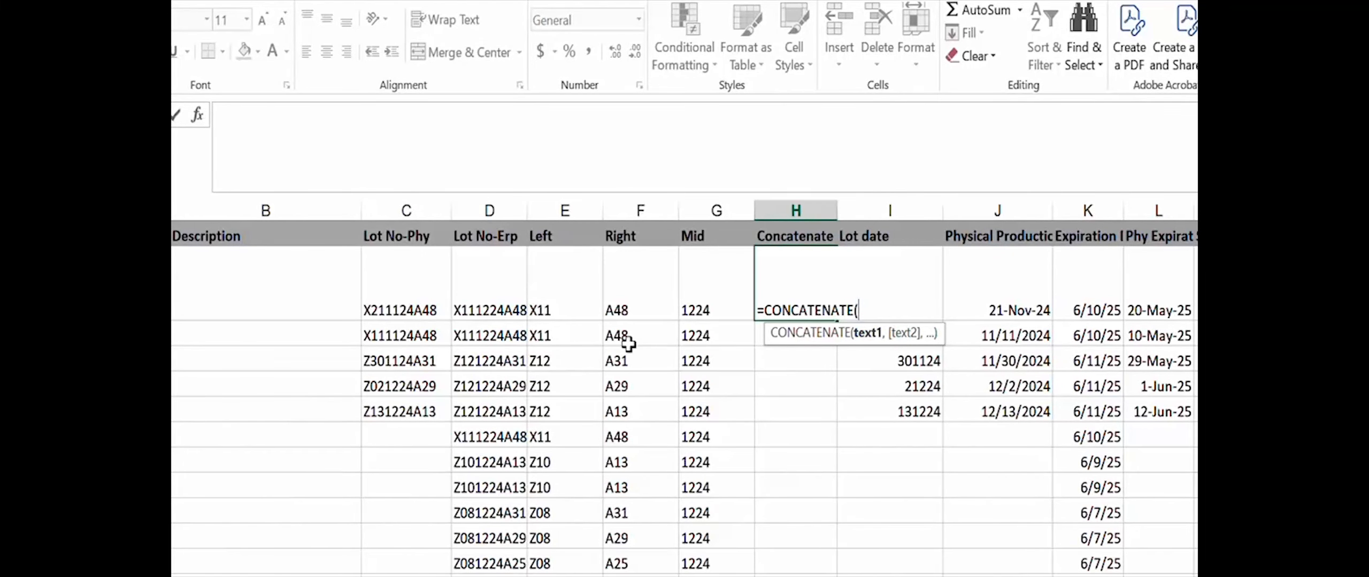
left_click(559, 309)
type(",")
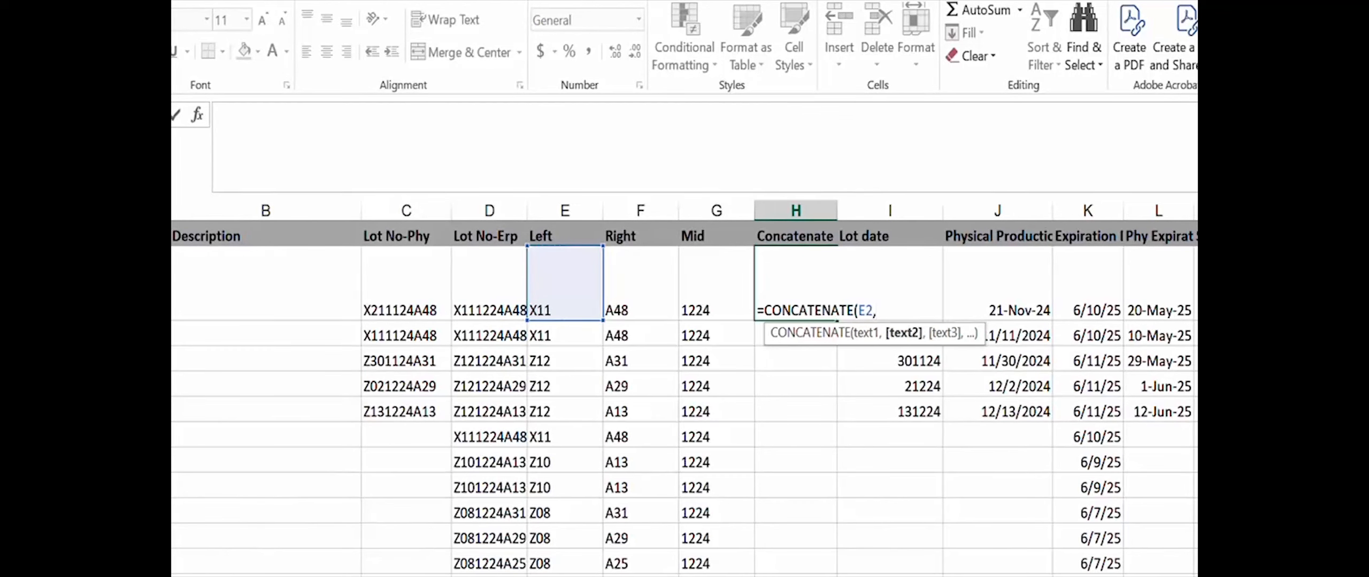
left_click(697, 310)
type(",")
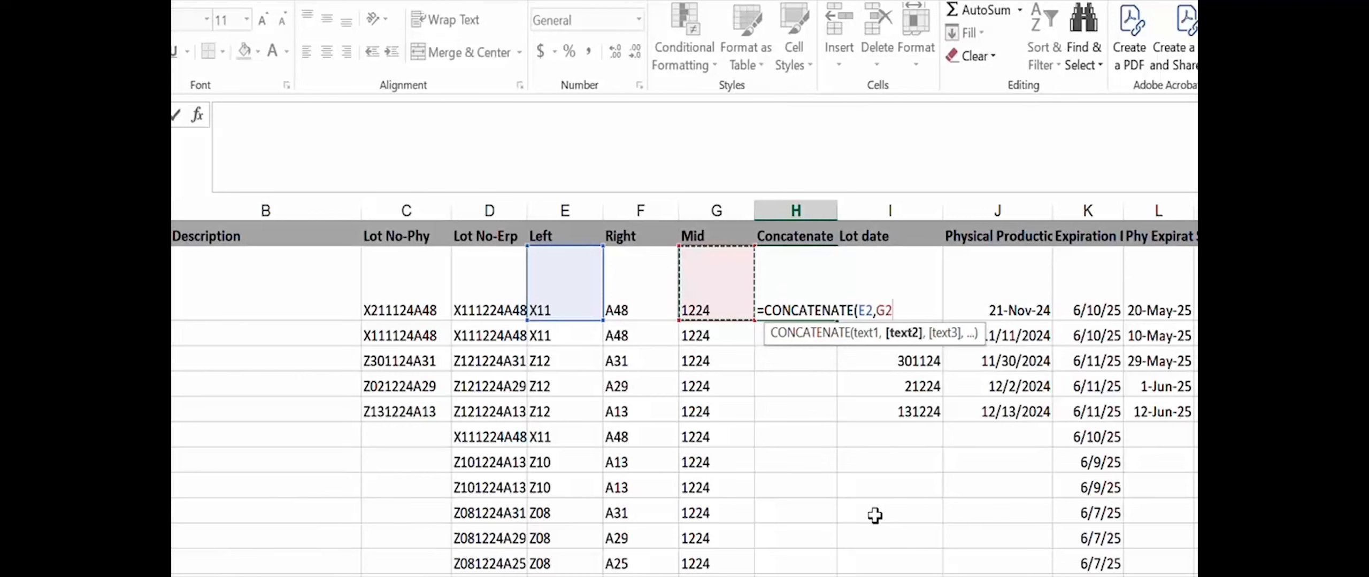
left_click(634, 294)
type(")")
key("Return")
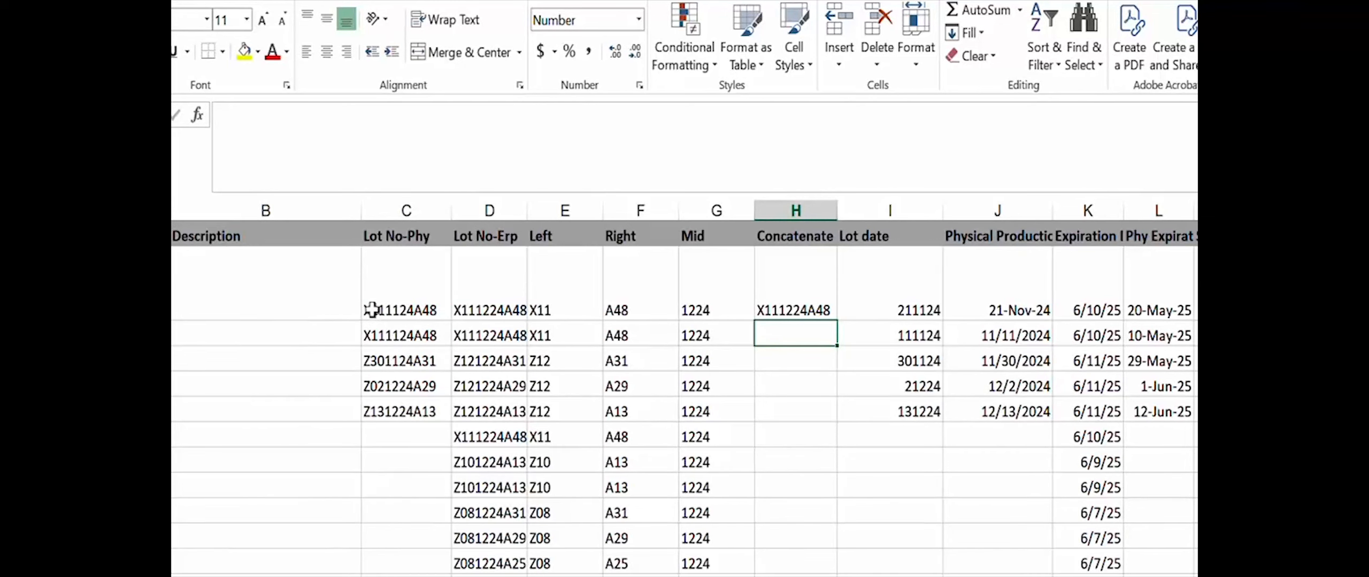
Review the LEFT formula in E2 against the physical and ERP lot numbers, keeping it as =LEFT(D2,3)
left_click(371, 282)
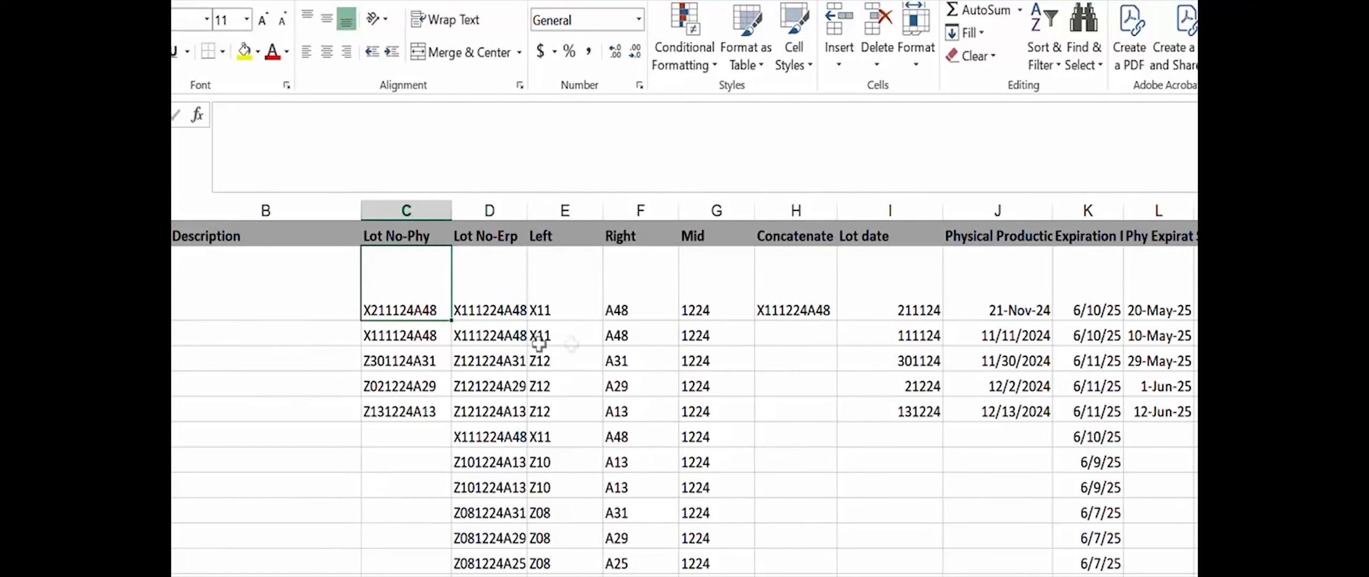
left_click(574, 307)
type("=LEFT(D2,3)")
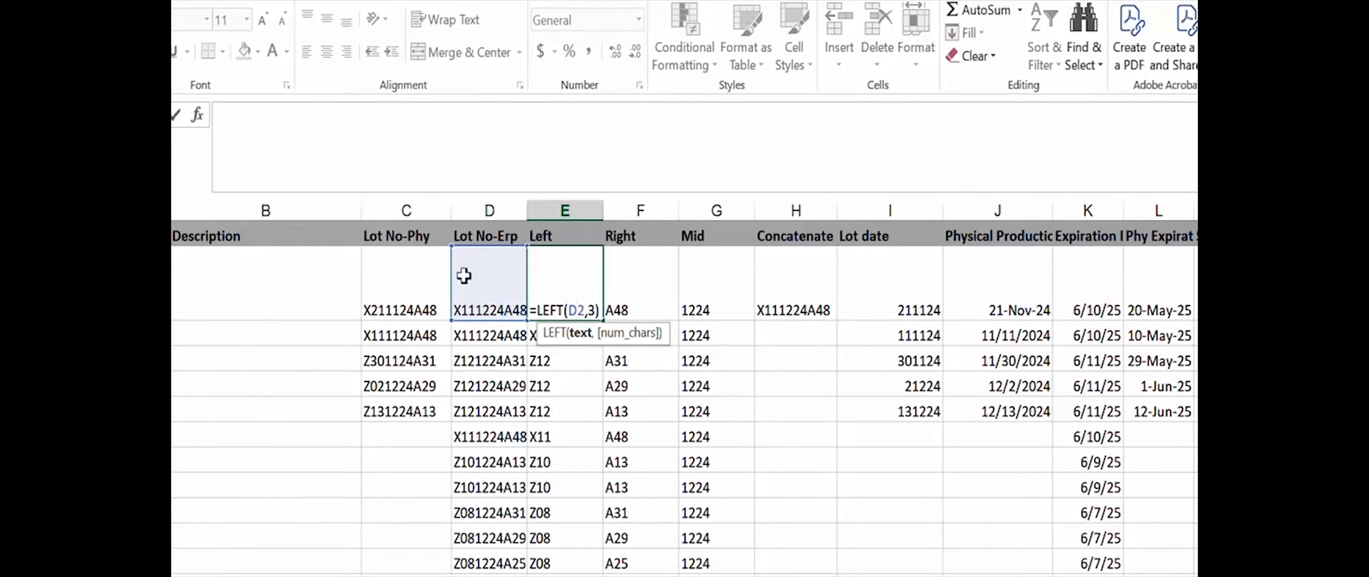
key("Return")
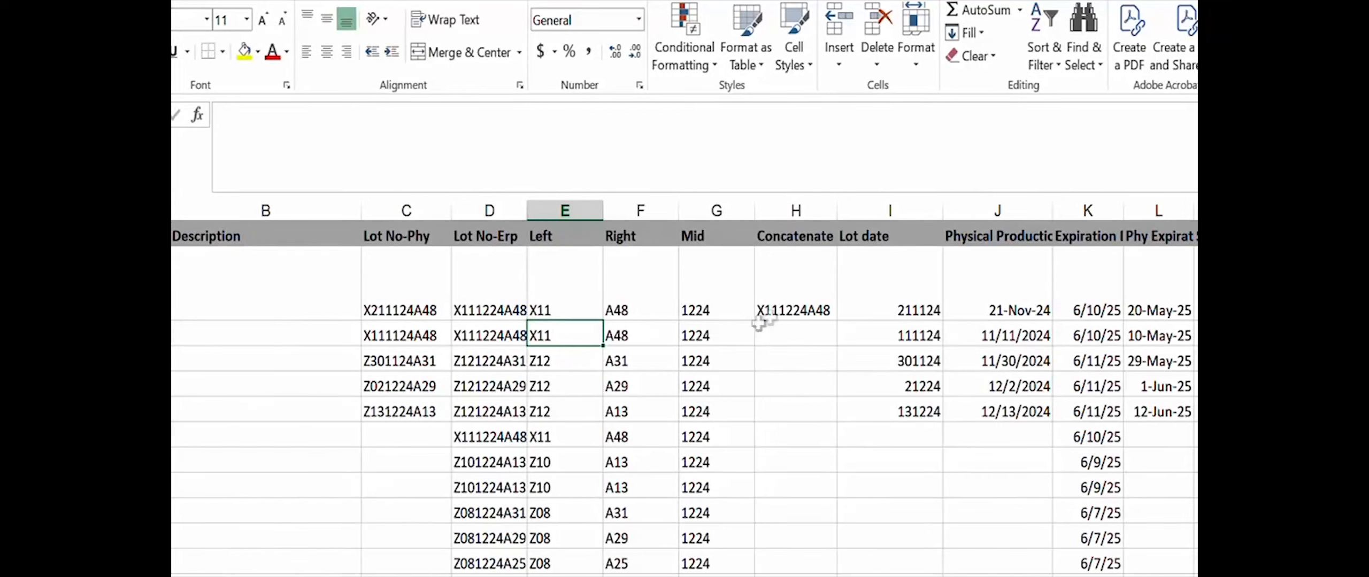
Fill the CONCATENATE formula from H2 down the column
left_click(802, 308)
double_click(830, 320)
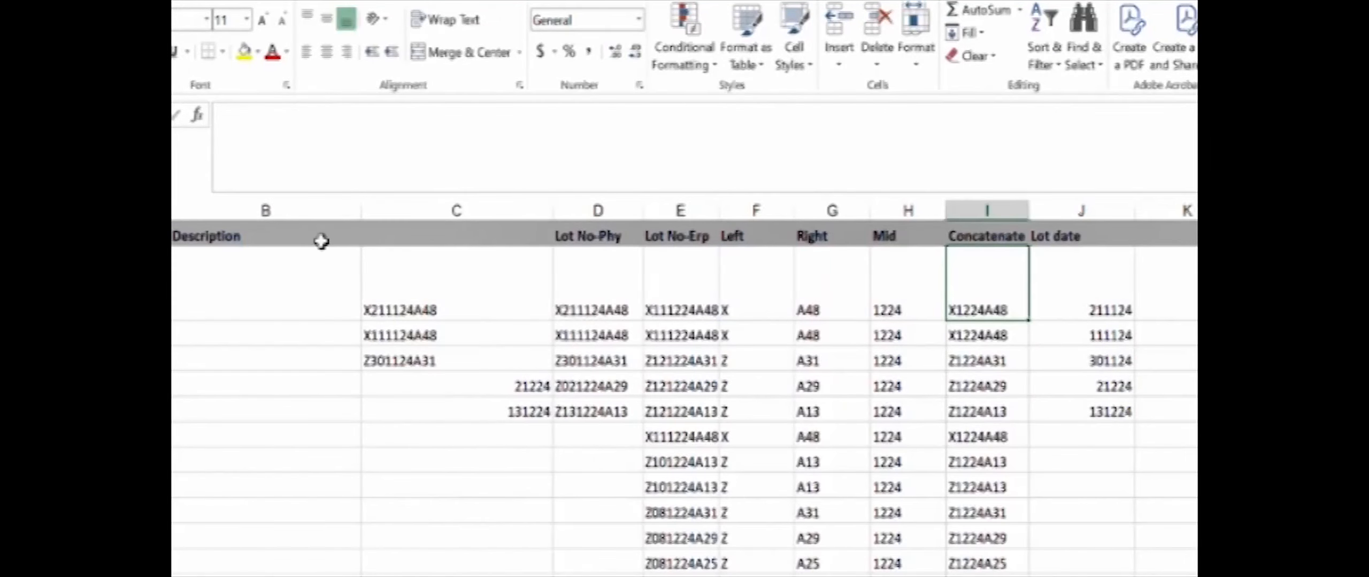
Clear the contents of cell C2 in the unnamed column beside Lot No-Phy
left_click(454, 299)
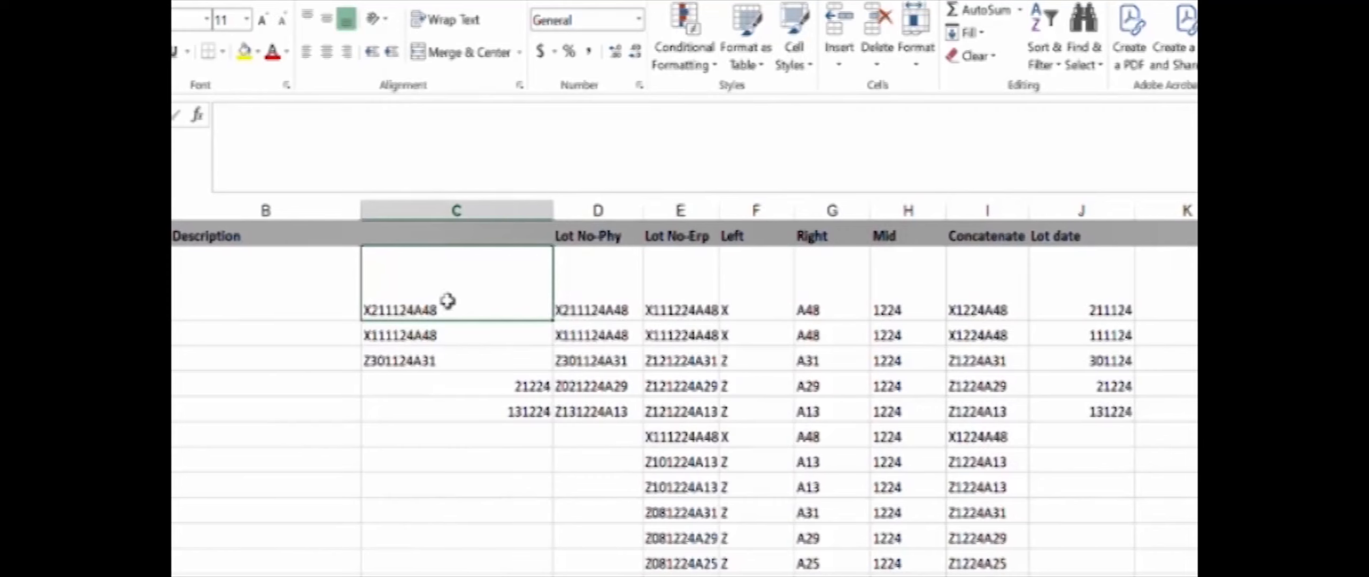
double_click(450, 311)
left_click_drag(450, 310, 337, 295)
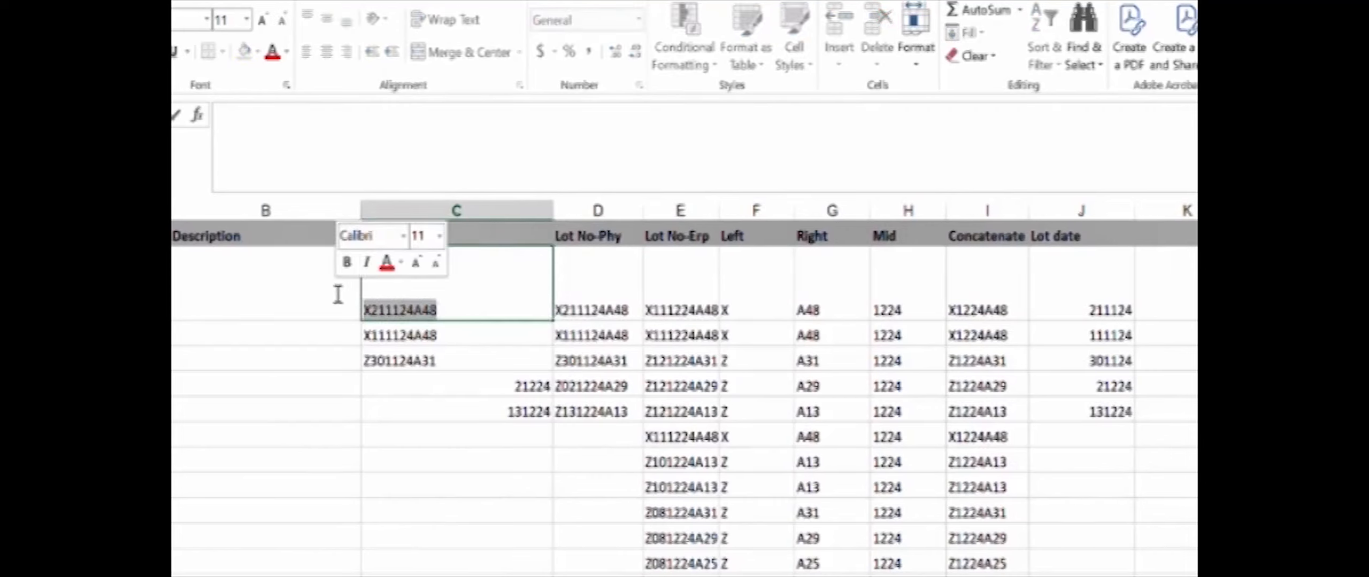
key("BackSpace")
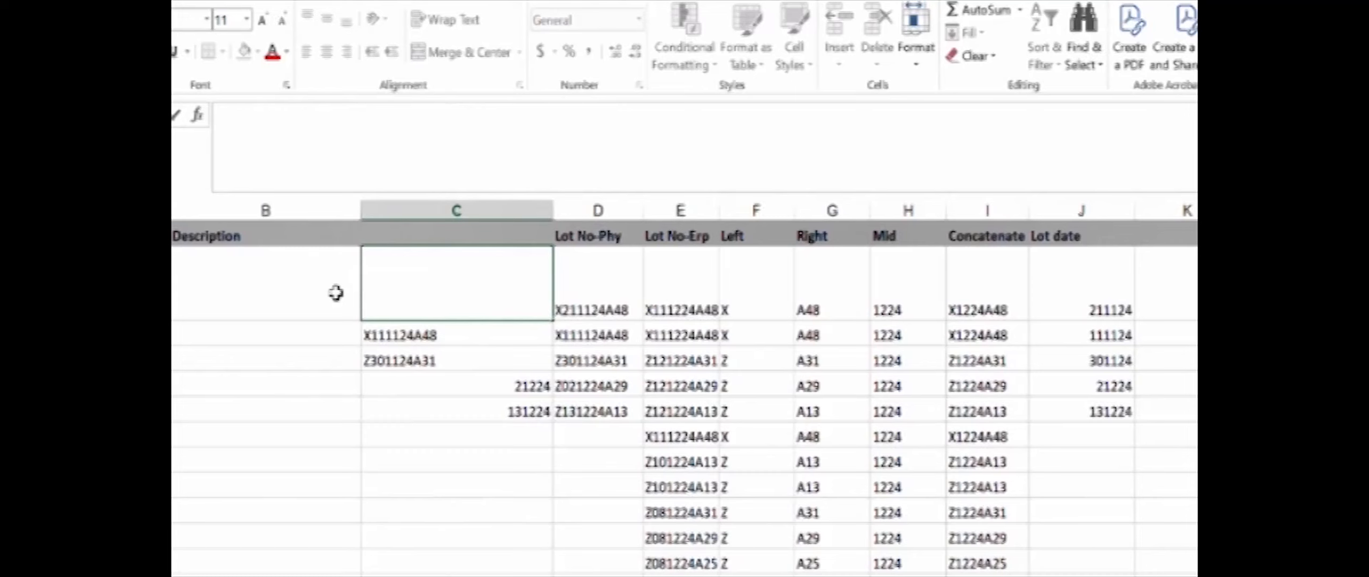
Build the physical lot number in C2 from the Left, Lot date and Right values with =CONCATENATE(F2,J2,G2)
type("=c")
key("BackSpace")
type("c")
key("BackSpace")
type("Conc")
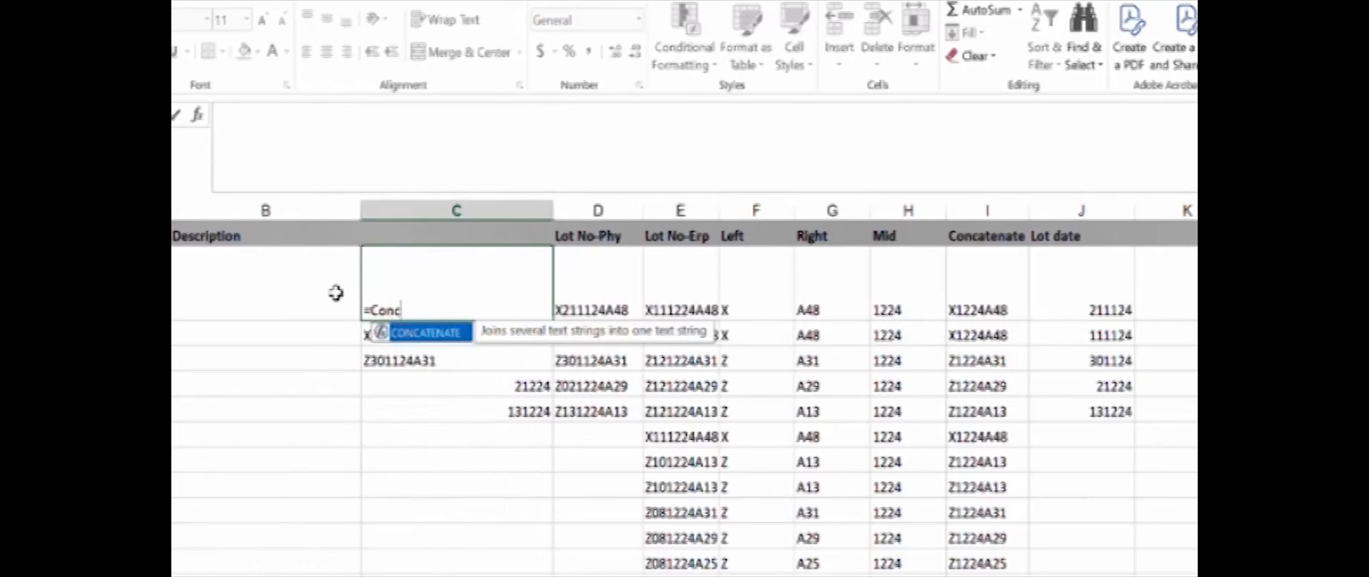
double_click(428, 333)
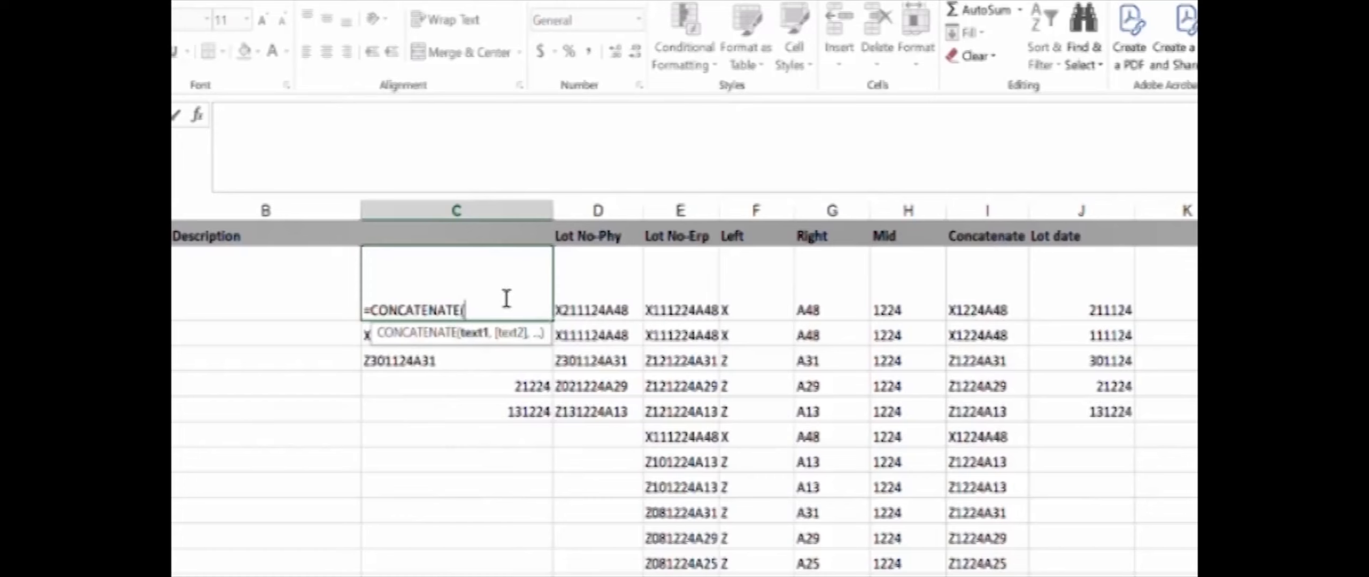
left_click(728, 303)
type(",")
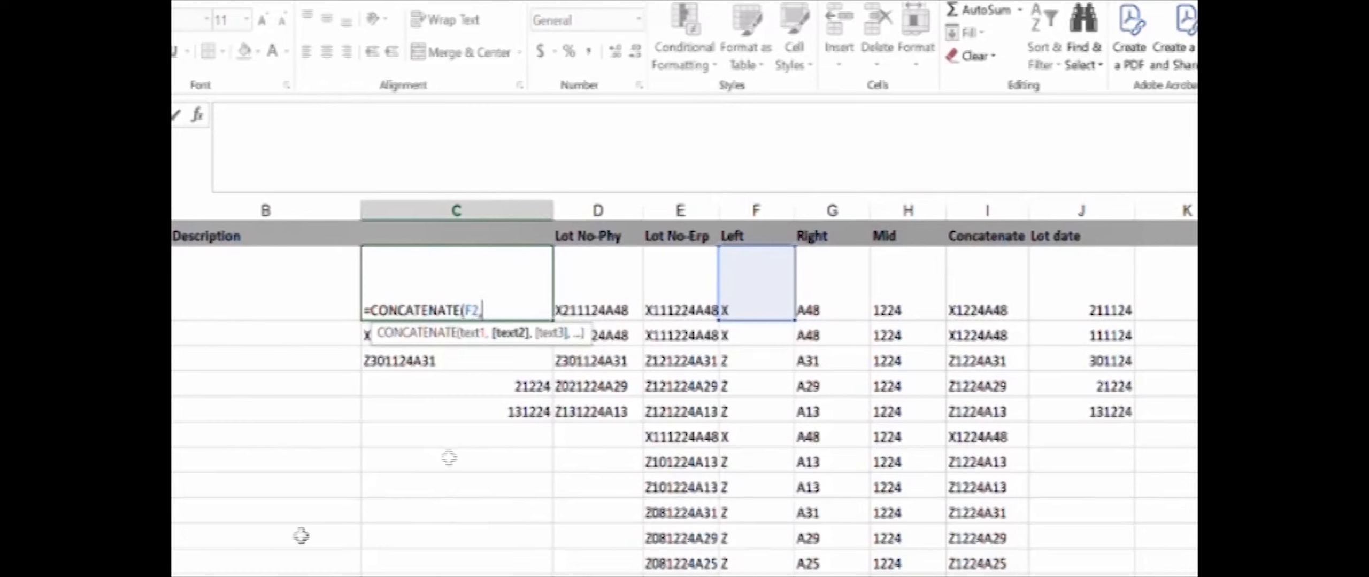
left_click(1079, 296)
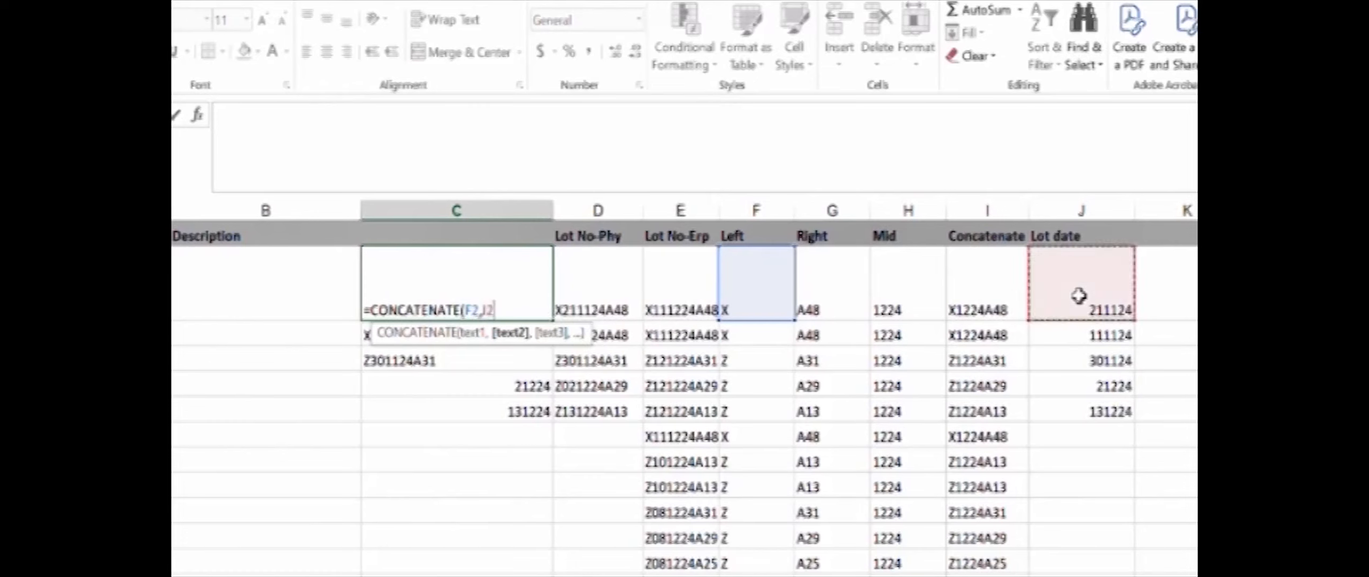
type(",")
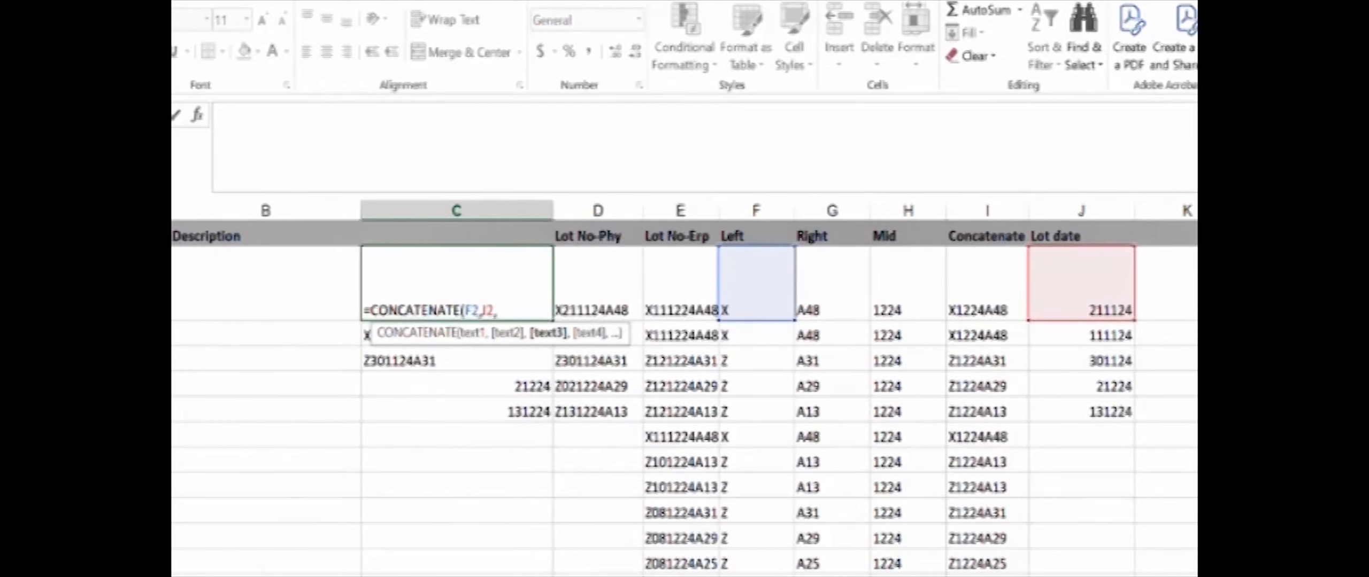
left_click(841, 295)
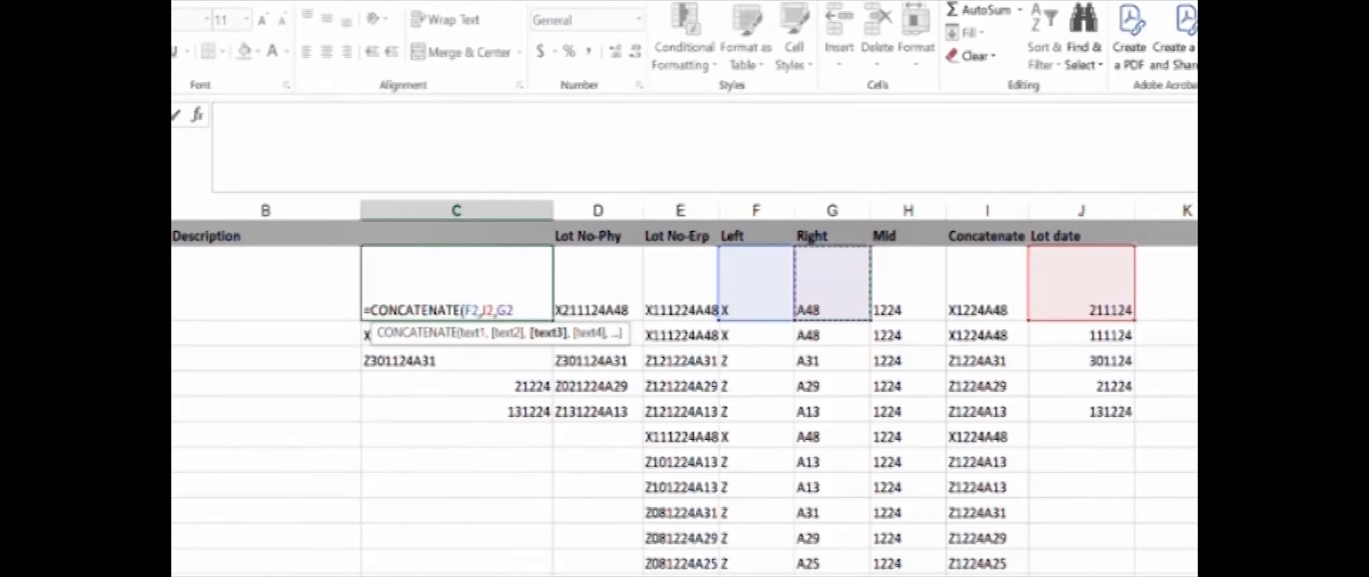
key("Return")
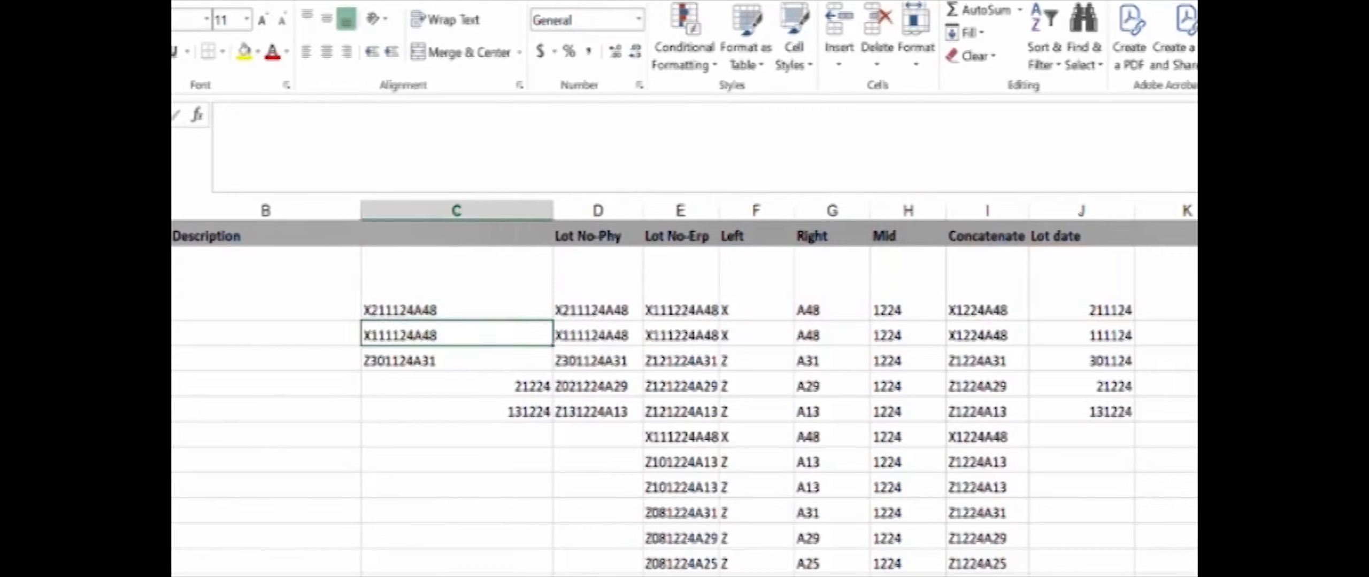